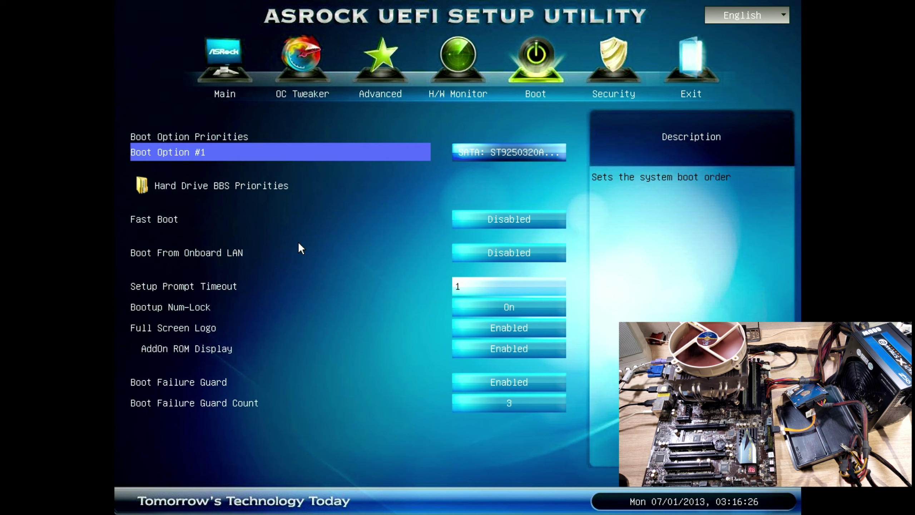
Step: Save the UEFI setup changes and exit so the computer restarts
key(Right)
key(Right)
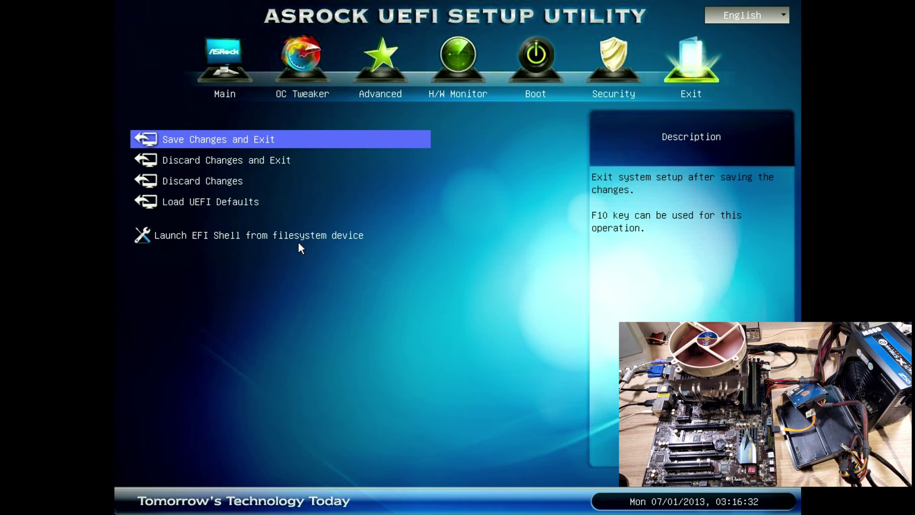
key(Return)
key(Return)
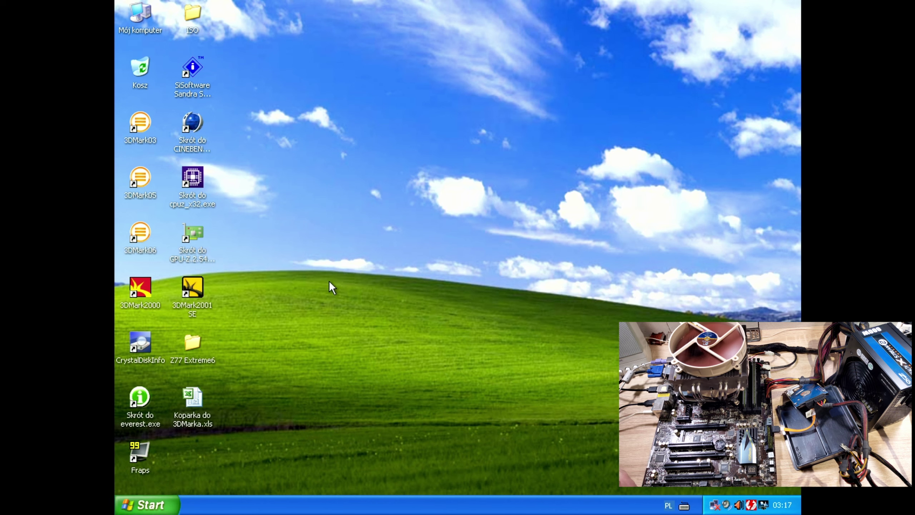
Step: Look through the driver packages in the Z77 Extreme6 desktop folder, including the AMD Catalyst installer, and close the folder
click(197, 401)
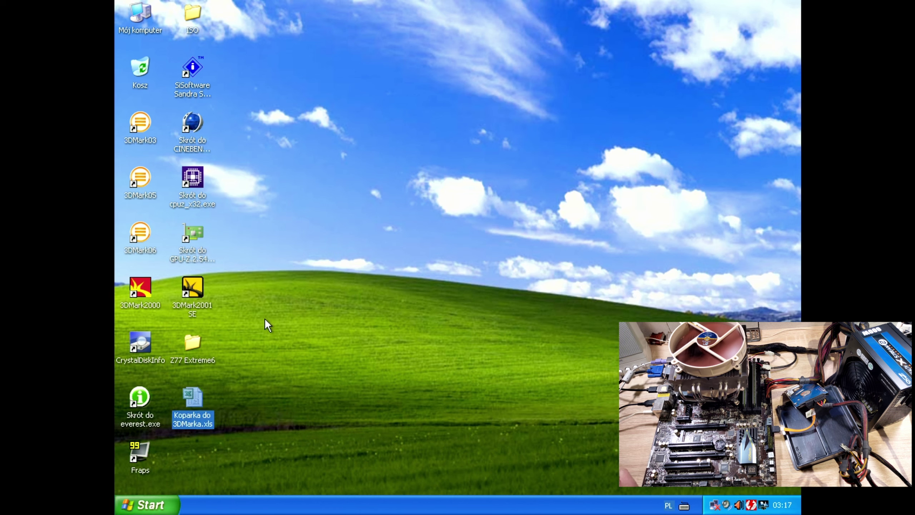
click(187, 343)
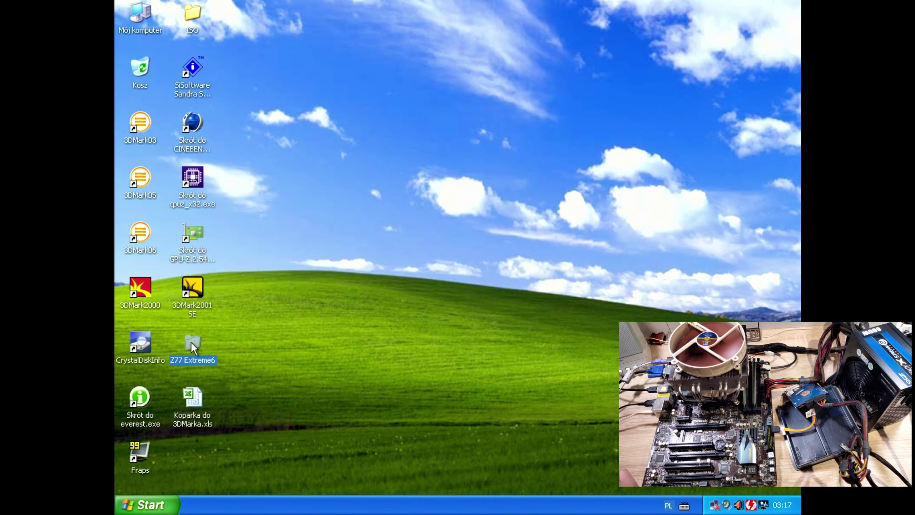
double_click(191, 342)
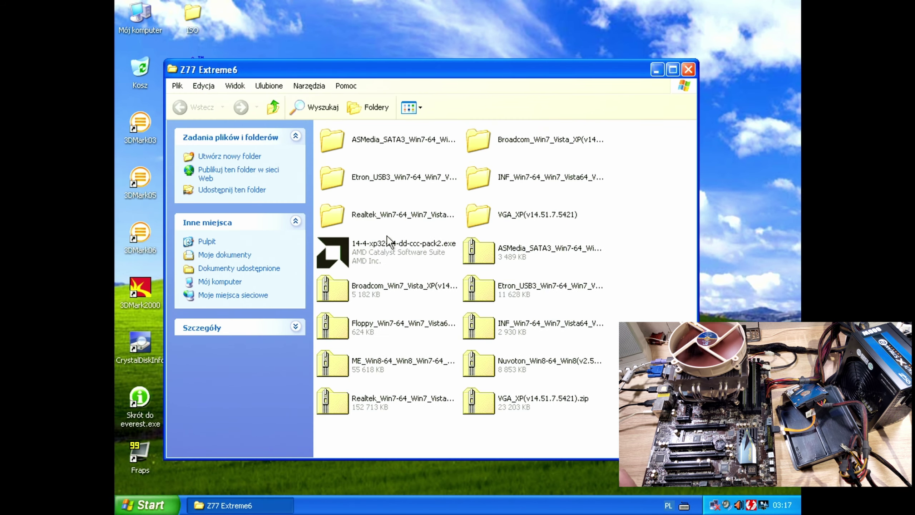
click(421, 250)
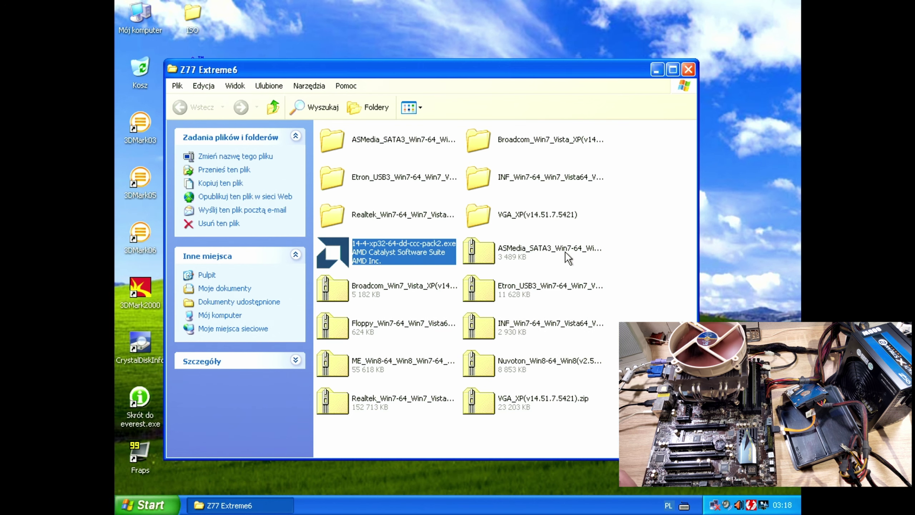
drag(532, 69, 581, 37)
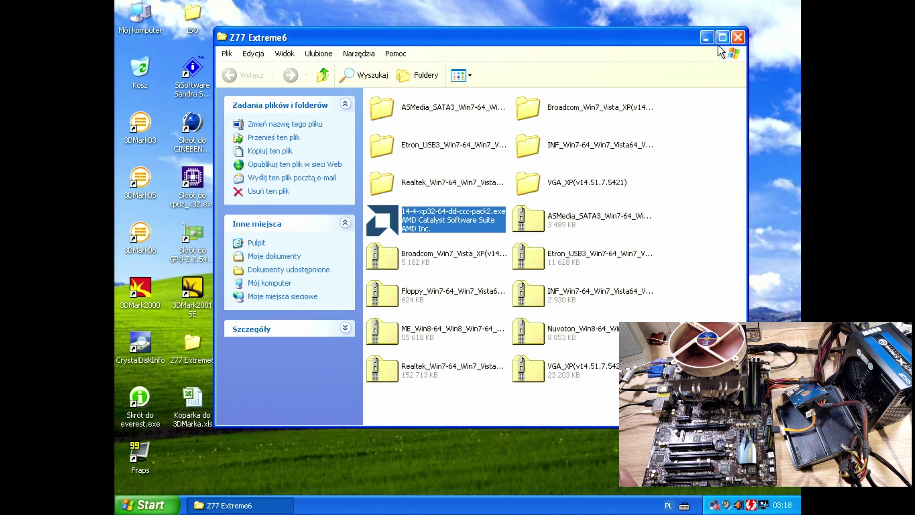
click(738, 37)
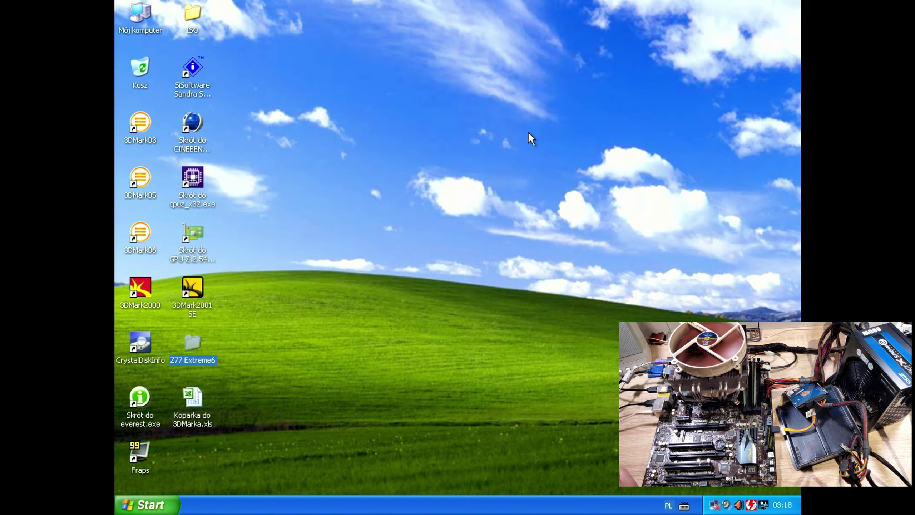
Step: Open Device Manager from the computer's system properties and select the PCI Simple Communications controller under other devices
right_click(146, 13)
click(189, 151)
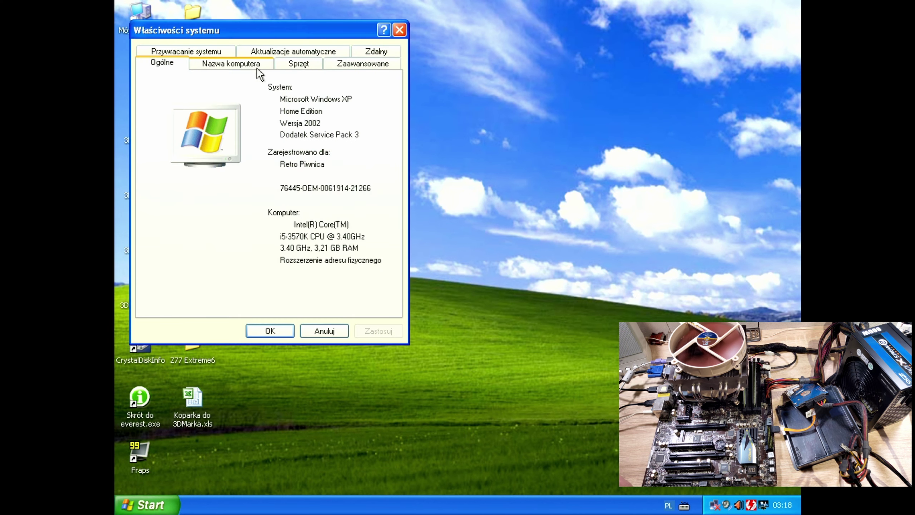
click(294, 64)
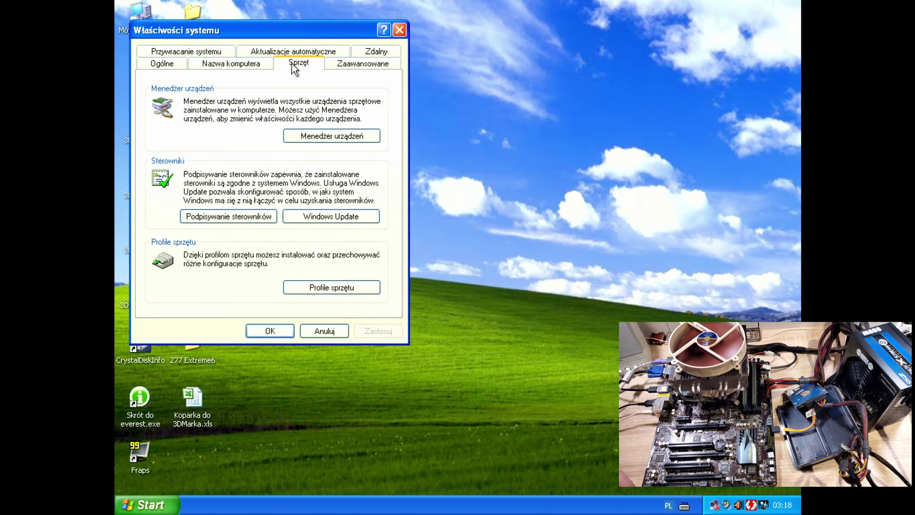
click(320, 138)
click(280, 112)
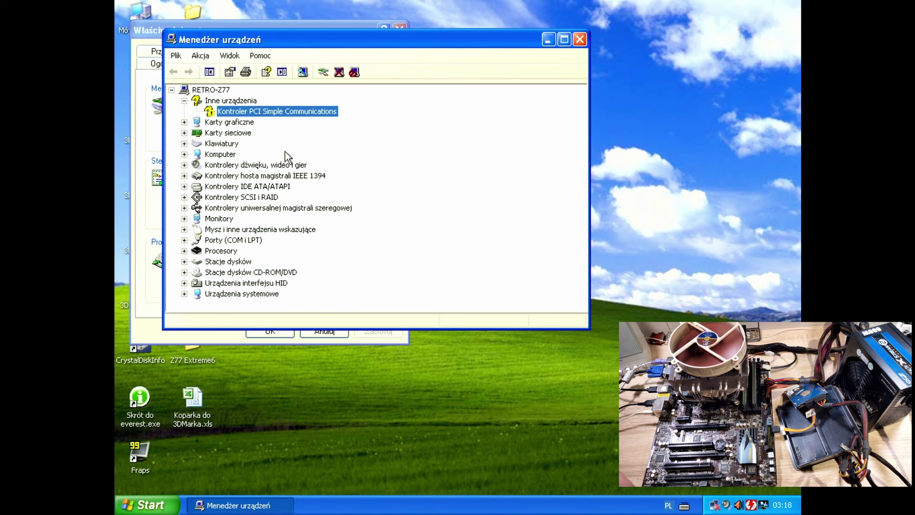
Step: Expand the graphics cards, USB controllers and processors categories in Device Manager and review the listed devices
double_click(246, 123)
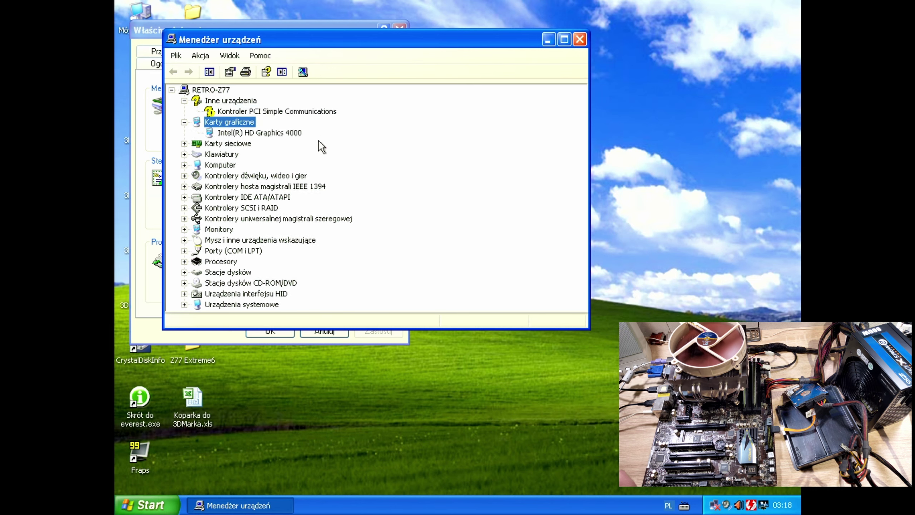
double_click(222, 219)
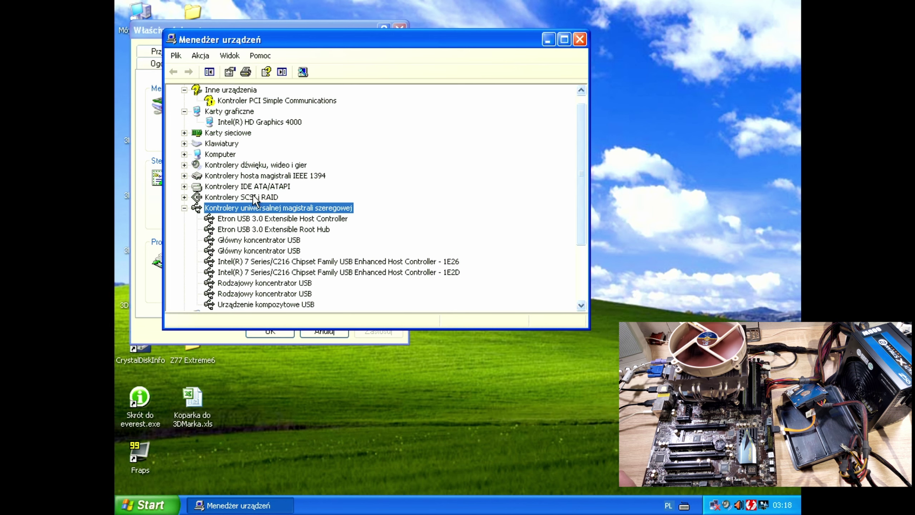
scroll(291, 177, down, 3)
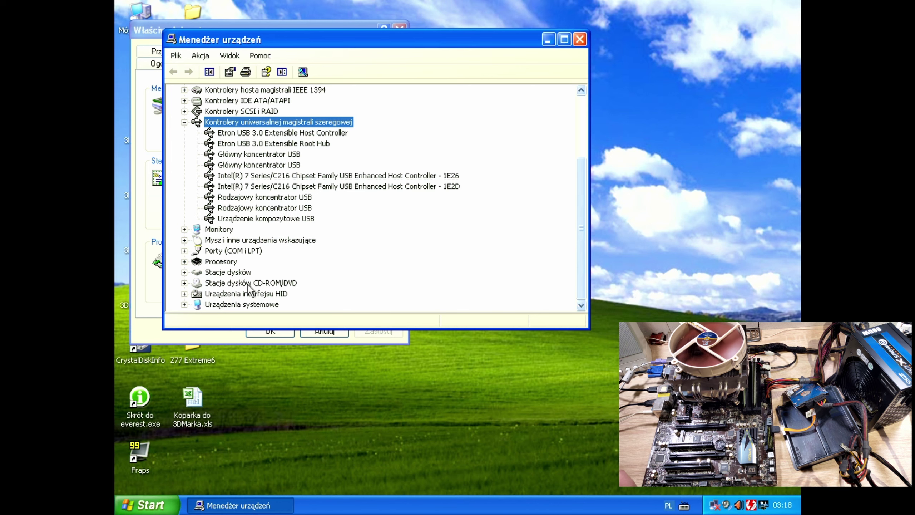
click(184, 262)
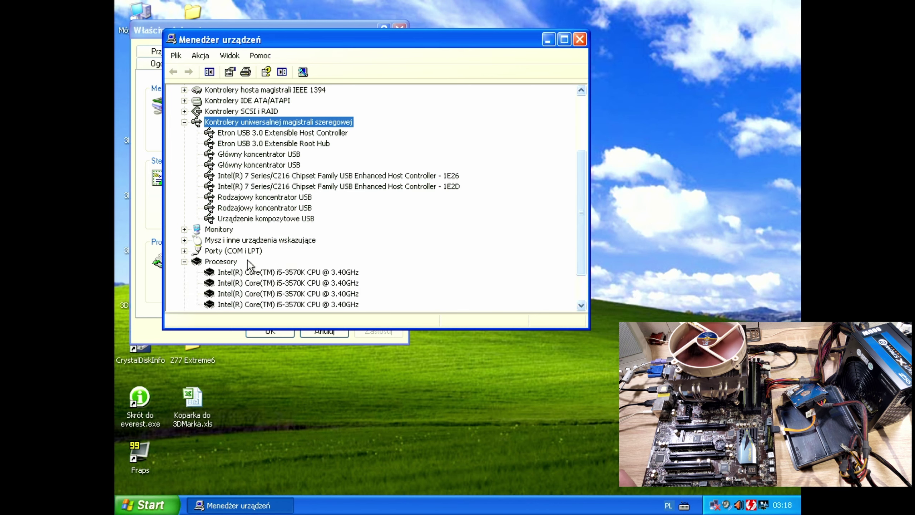
scroll(310, 253, down, 2)
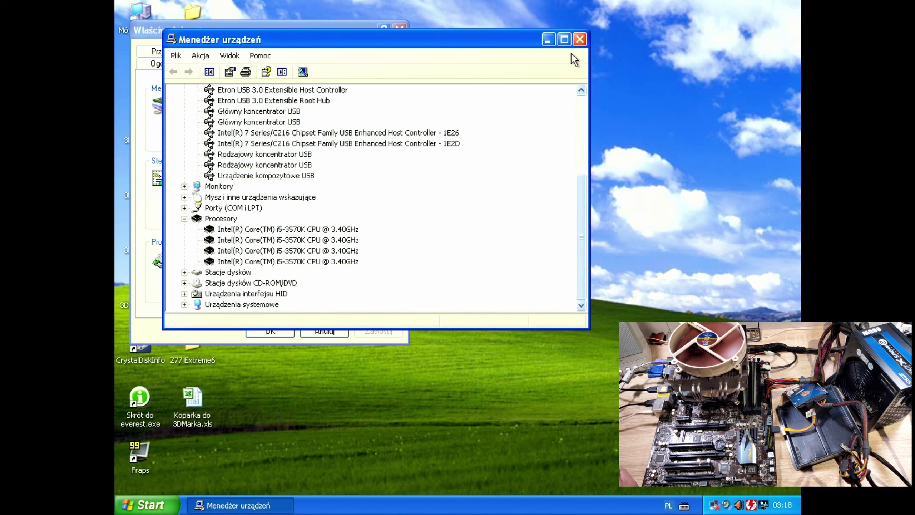
Step: Close Device Manager, check the processor and RAM in the general system information, and close the system properties
click(580, 40)
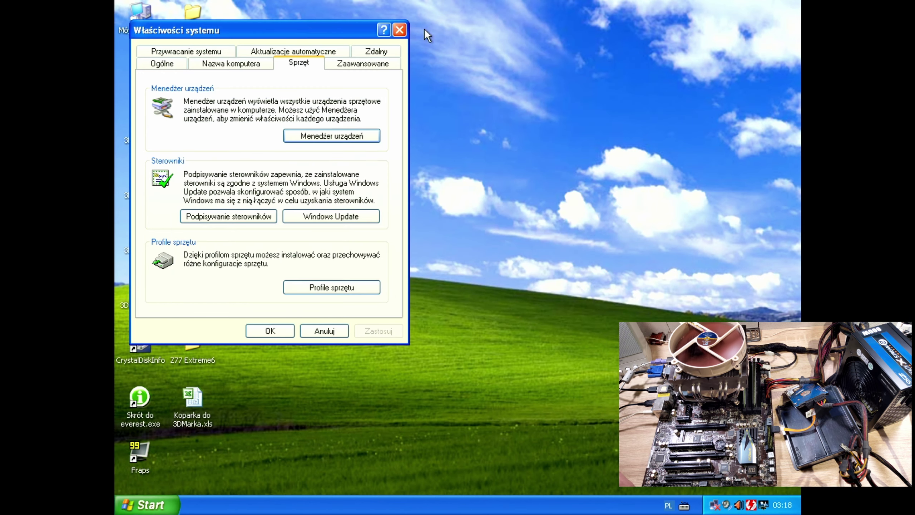
click(168, 64)
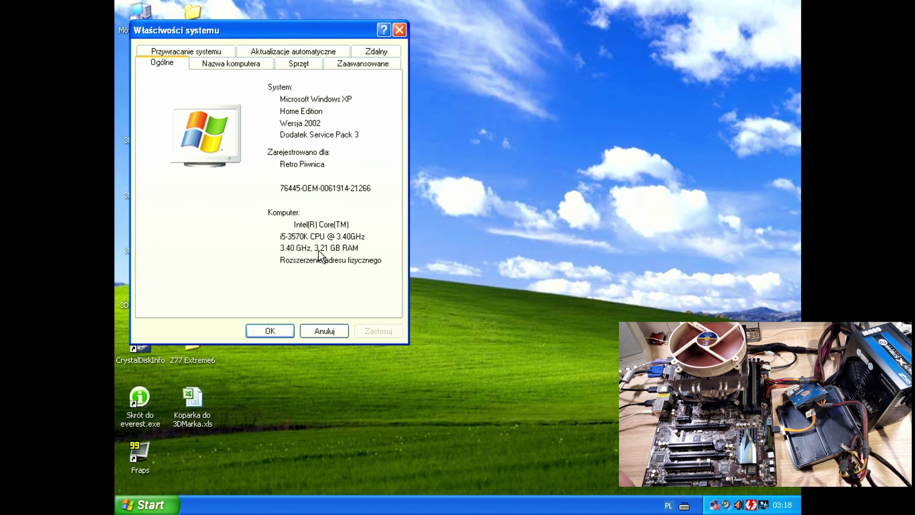
click(398, 30)
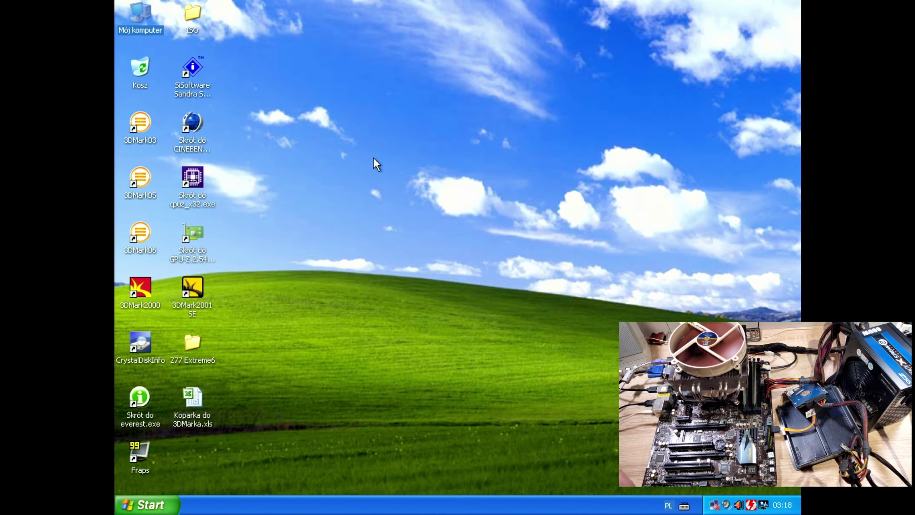
Step: Launch GPU-Z and CPU-Z and arrange their windows side by side on the desktop
double_click(194, 233)
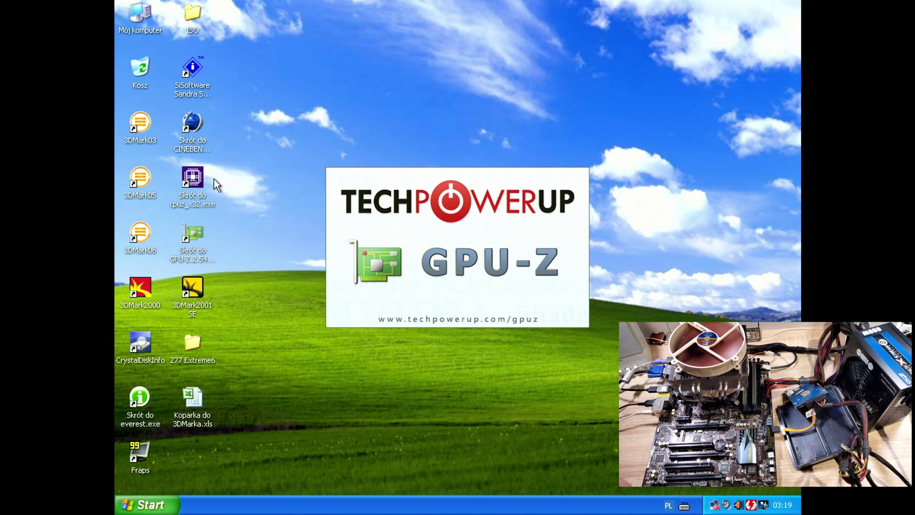
double_click(193, 176)
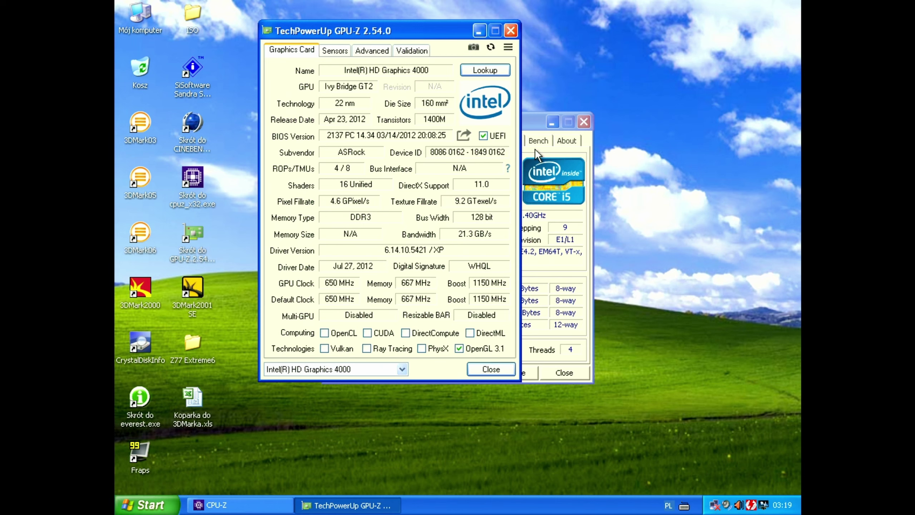
drag(533, 115, 725, 85)
drag(449, 33, 410, 32)
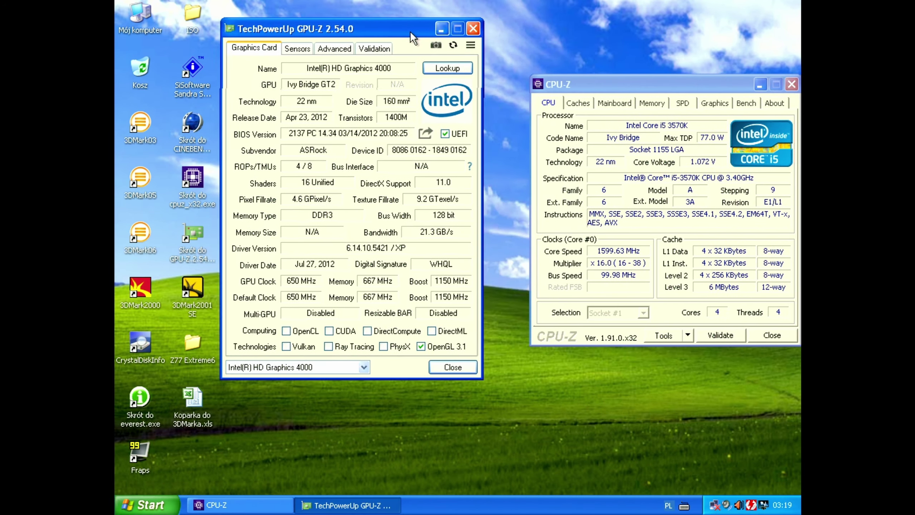
drag(584, 80, 547, 29)
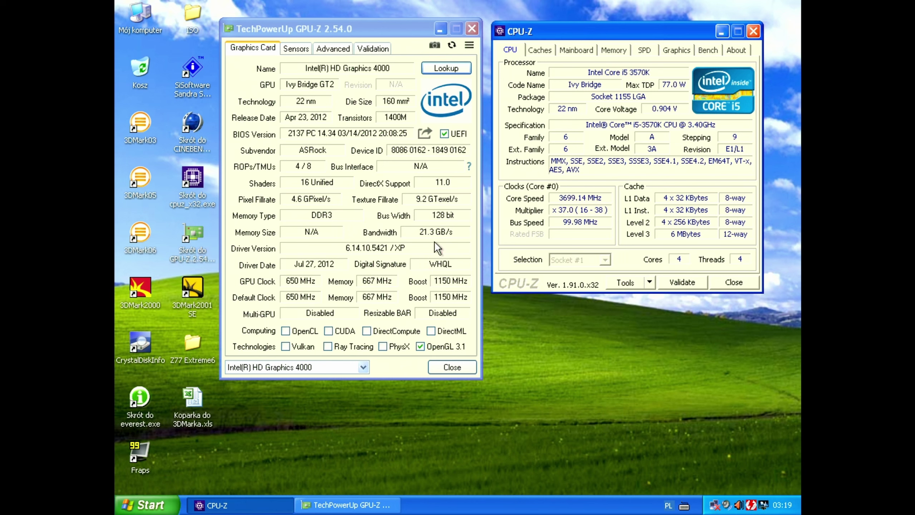
Step: Examine the integrated graphics' texture fillrate, memory type and memory bandwidth in GPU-Z
click(419, 200)
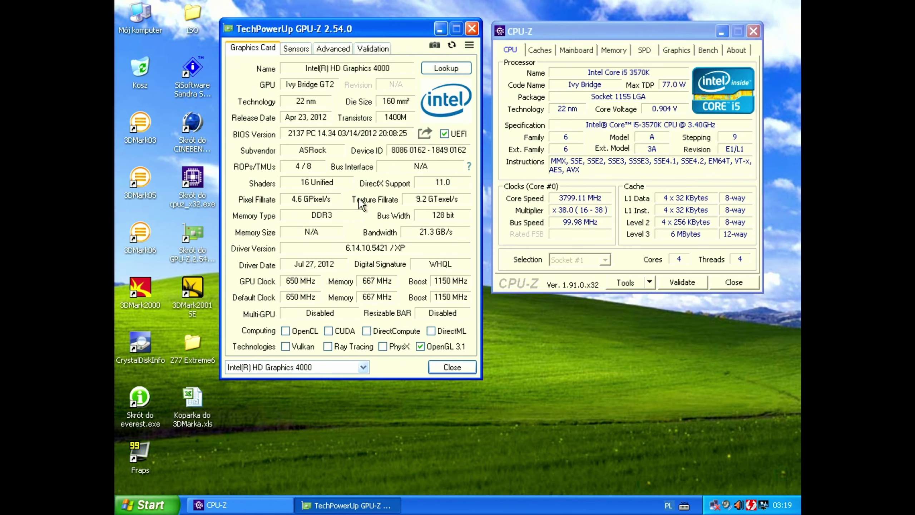
mouse_move(422, 197)
mouse_move(322, 215)
mouse_move(434, 232)
Step: Review the caches, mainboard, memory timings and SPD profile information in CPU-Z
click(541, 50)
click(577, 50)
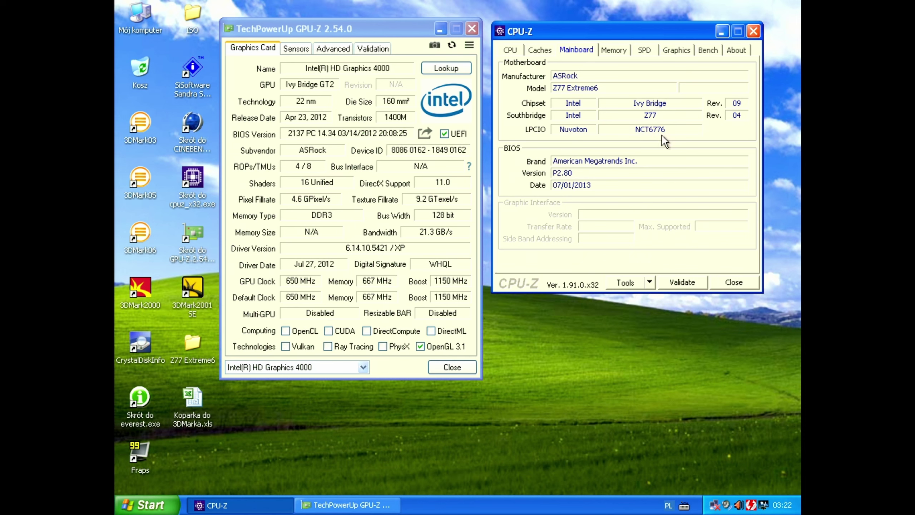
click(618, 50)
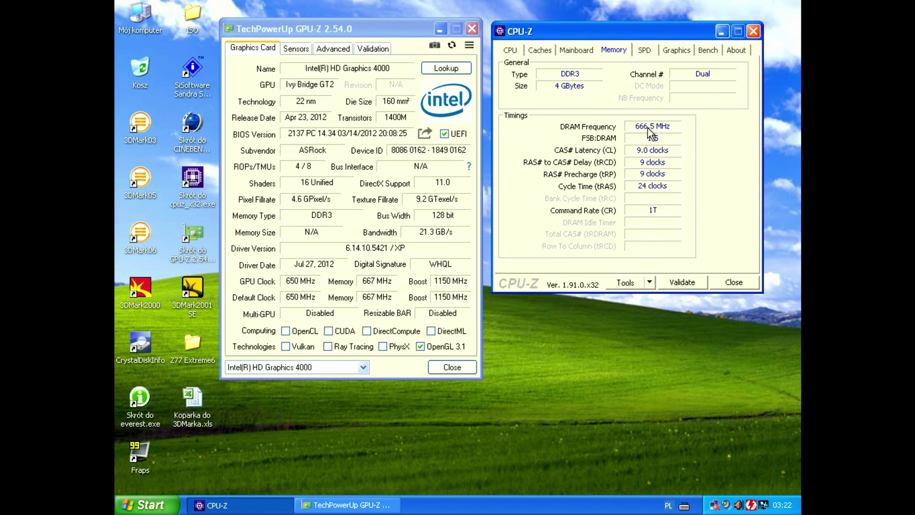
click(645, 50)
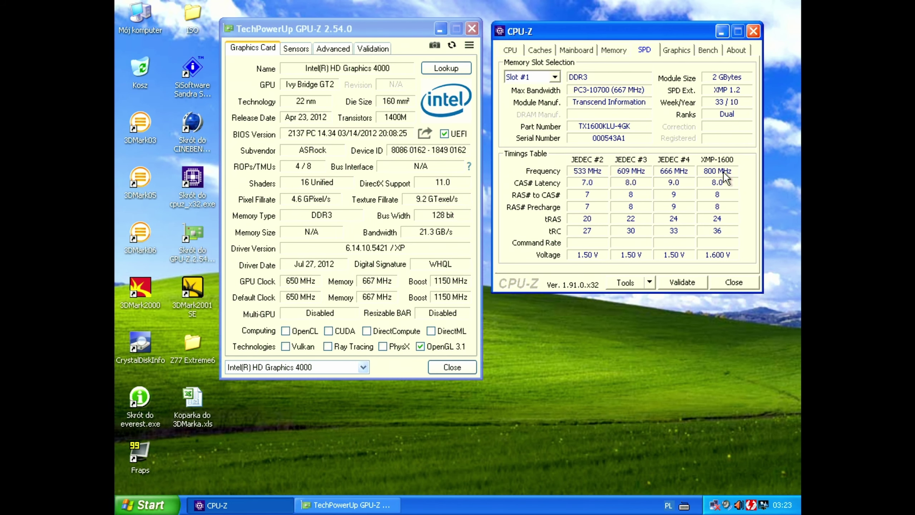
Step: Restart GPU-Z and open the workbook Koparka do 3DMarka.xls at the first columns of the results table
click(472, 28)
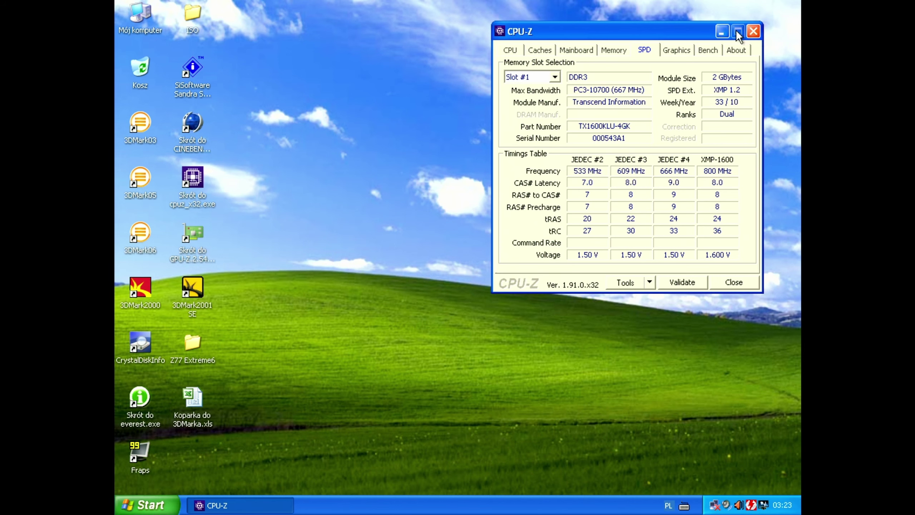
double_click(188, 250)
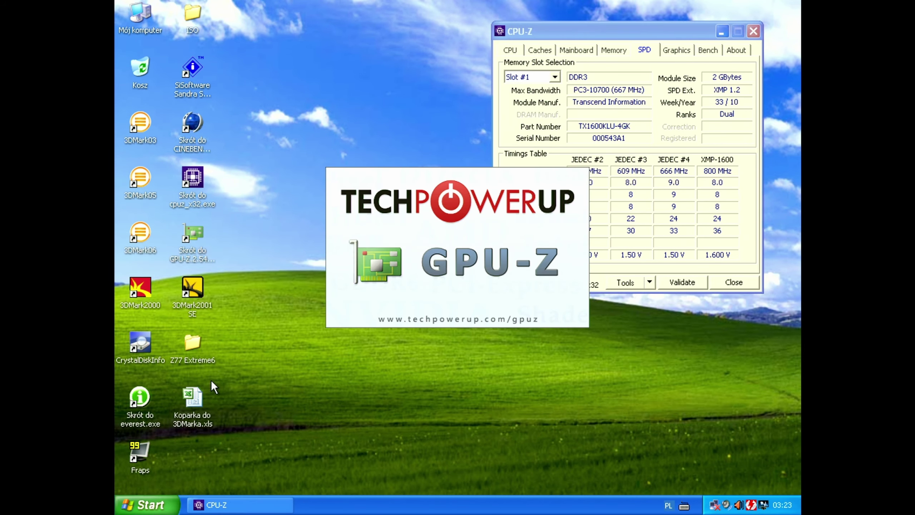
double_click(195, 399)
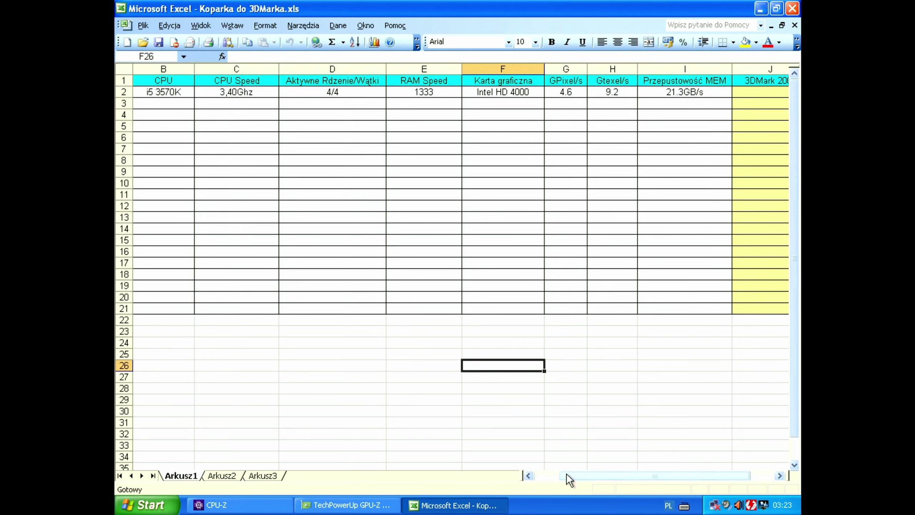
drag(566, 474, 539, 474)
click(329, 399)
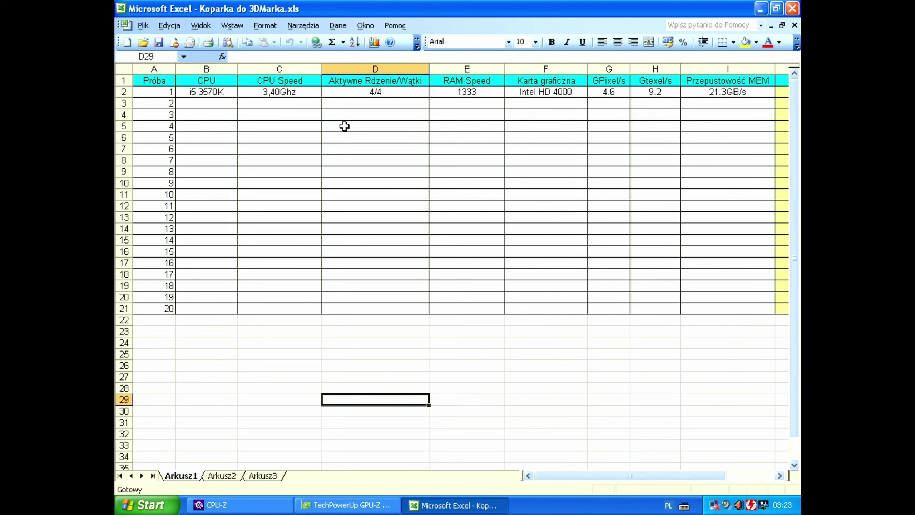
Step: Fill the CPU (i5 3570K) and CPU Speed (3,40Ghz) values from row 2 down to row 3 for attempt 2
click(233, 93)
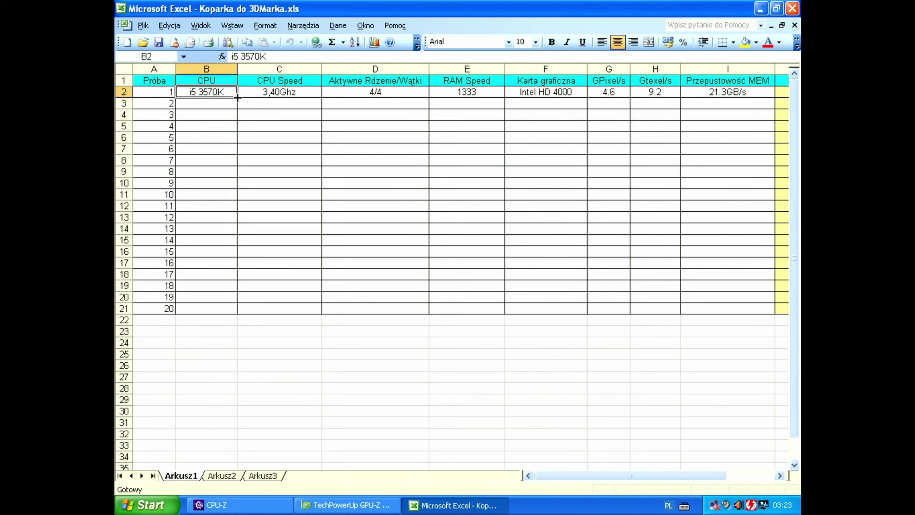
drag(237, 98, 239, 109)
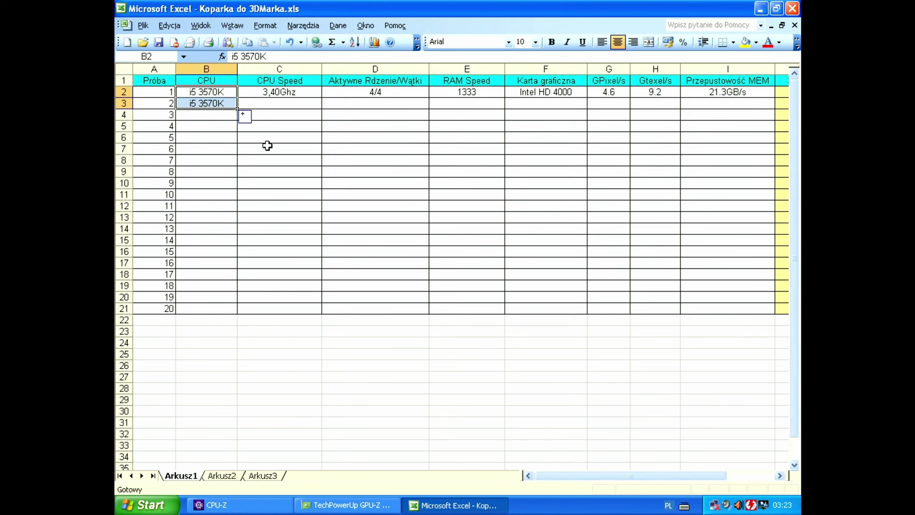
click(302, 157)
click(292, 93)
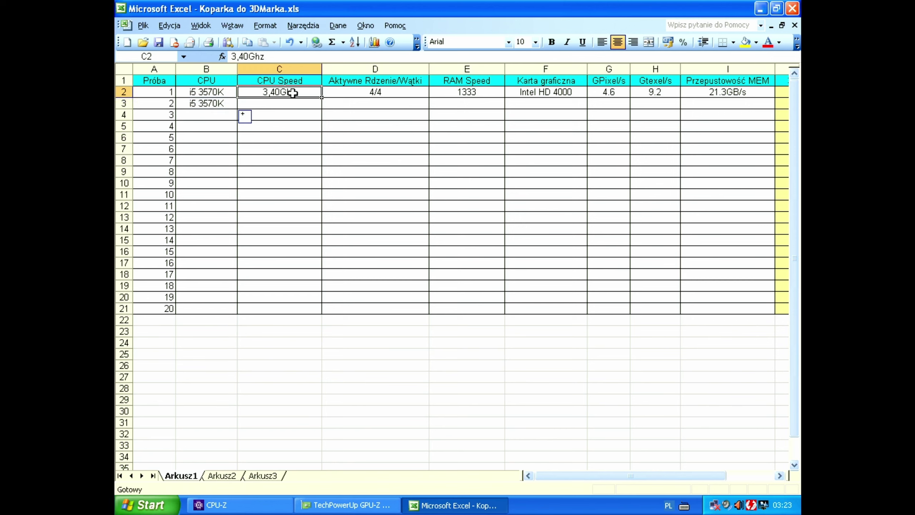
drag(321, 98, 322, 109)
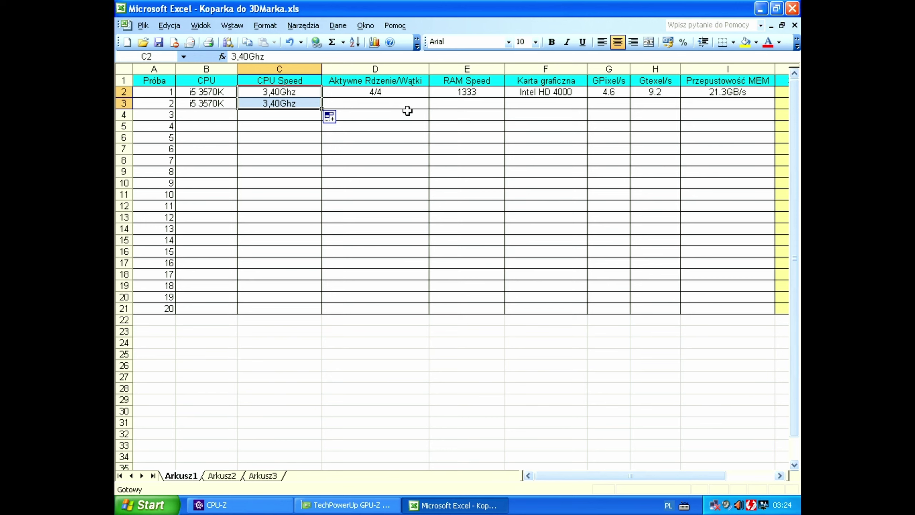
Step: Fill the Aktywne Rdzenie/Wątki value from row 2 down to row 3 and correct it to 4/4
click(409, 92)
drag(429, 95, 428, 109)
click(390, 142)
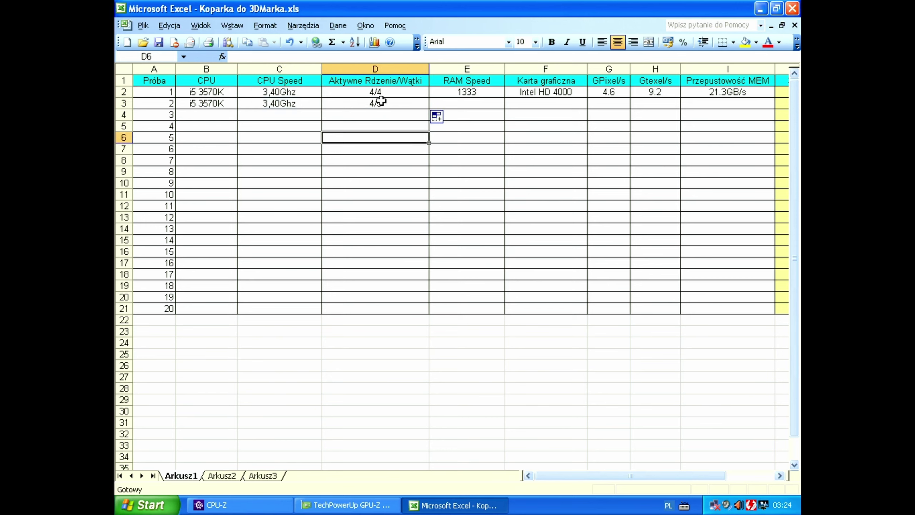
click(377, 105)
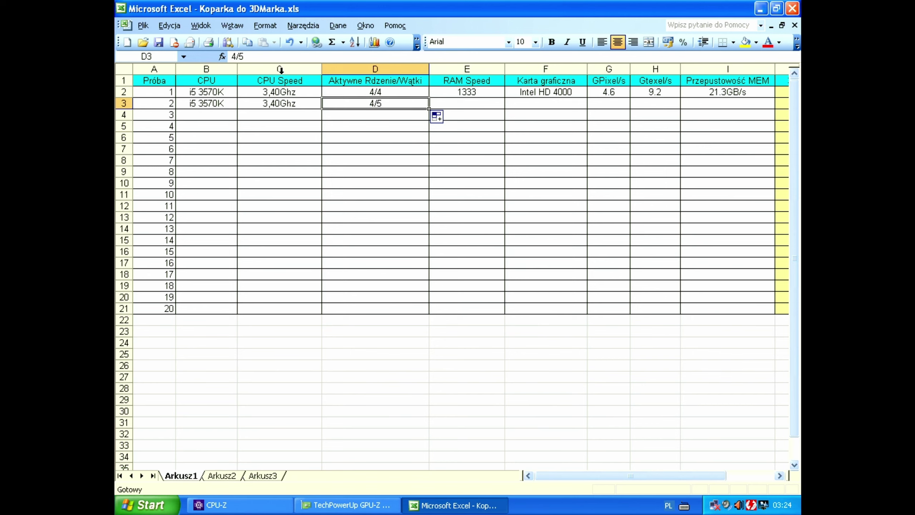
click(263, 57)
key(BackSpace)
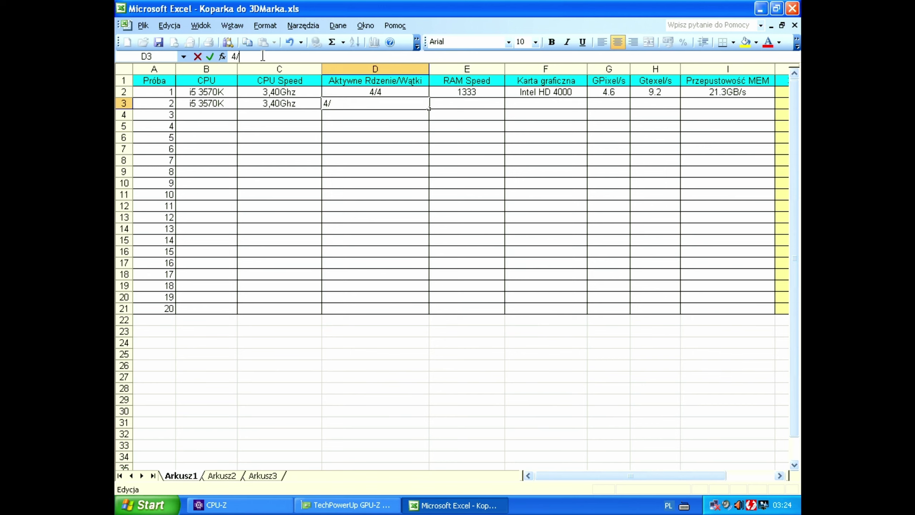
text(4)
key(Return)
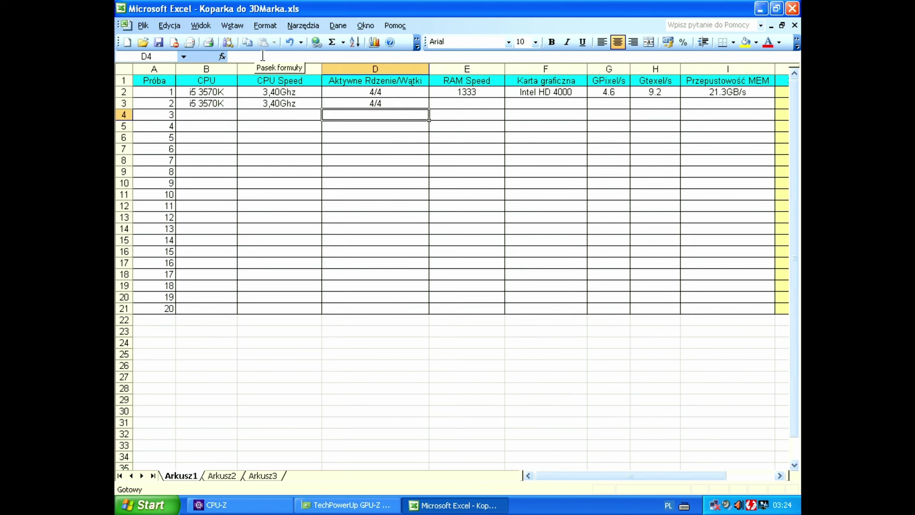
Step: Enter 1600 as the RAM Speed for attempt 2 in row 3
click(482, 183)
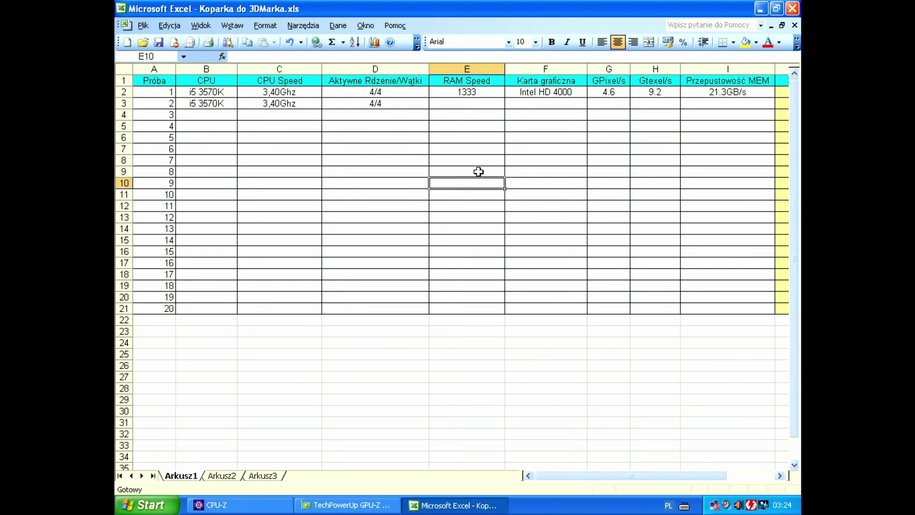
click(465, 103)
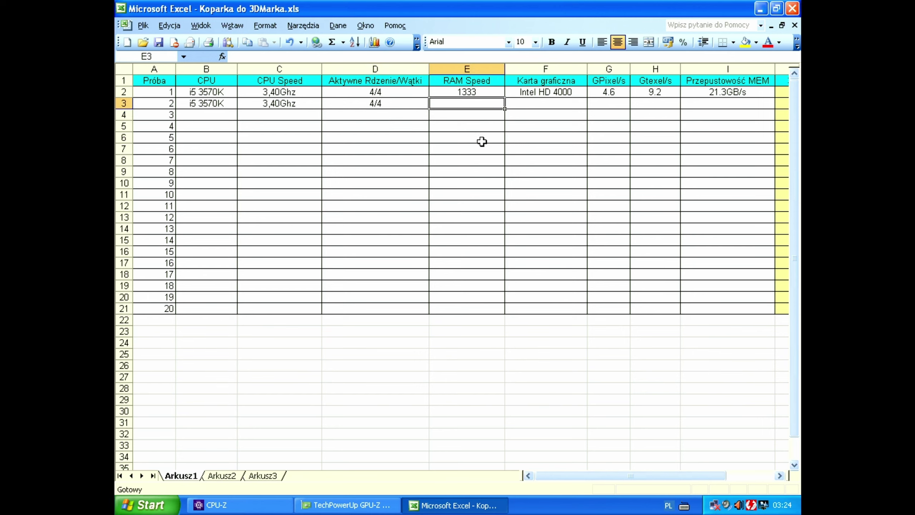
text(16)
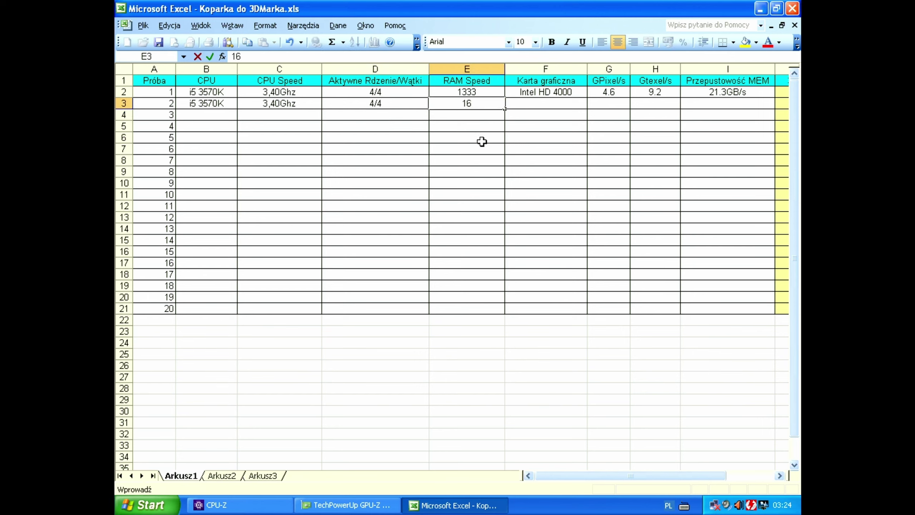
text(00)
key(Return)
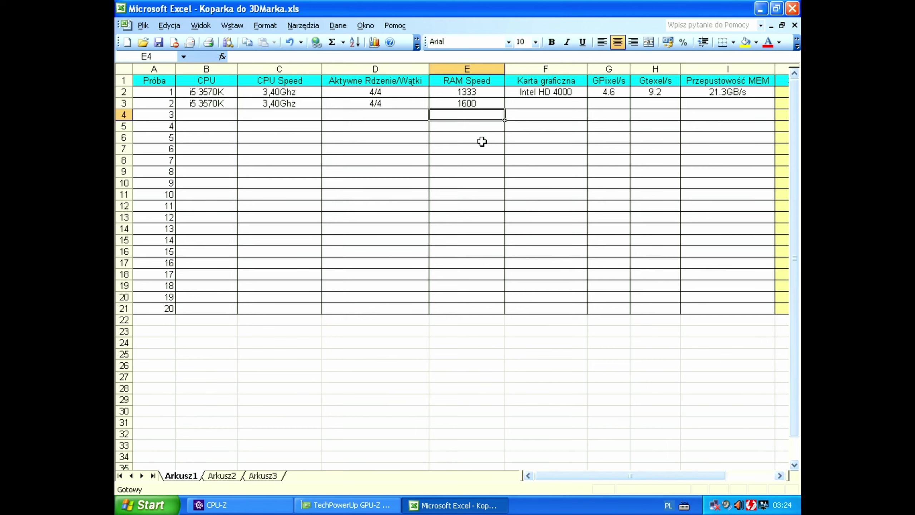
Step: Fill the Karta graficzna value down to row 3 and correct it to Intel HD 4000
drag(516, 183, 536, 176)
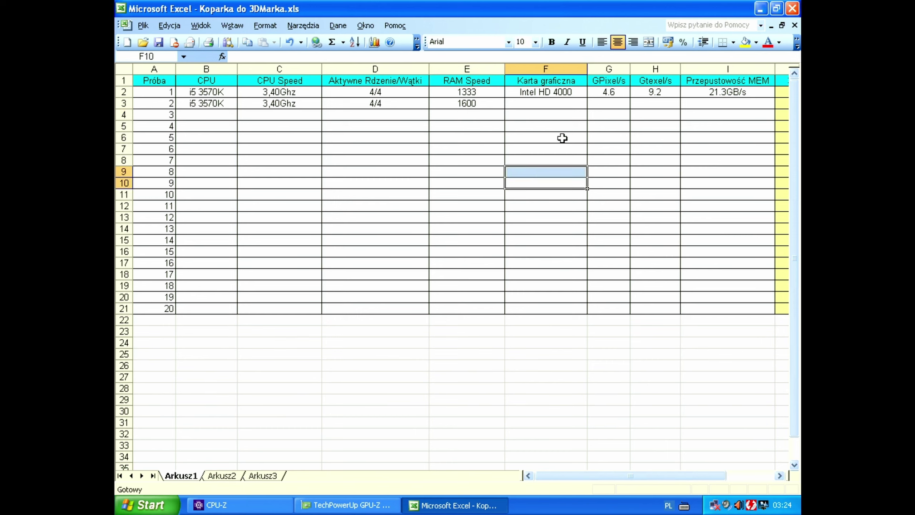
click(571, 93)
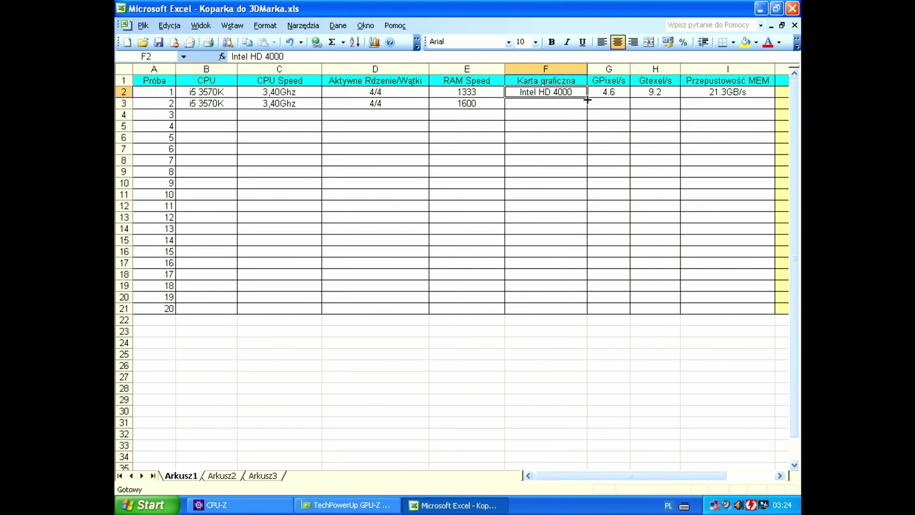
drag(587, 97, 583, 126)
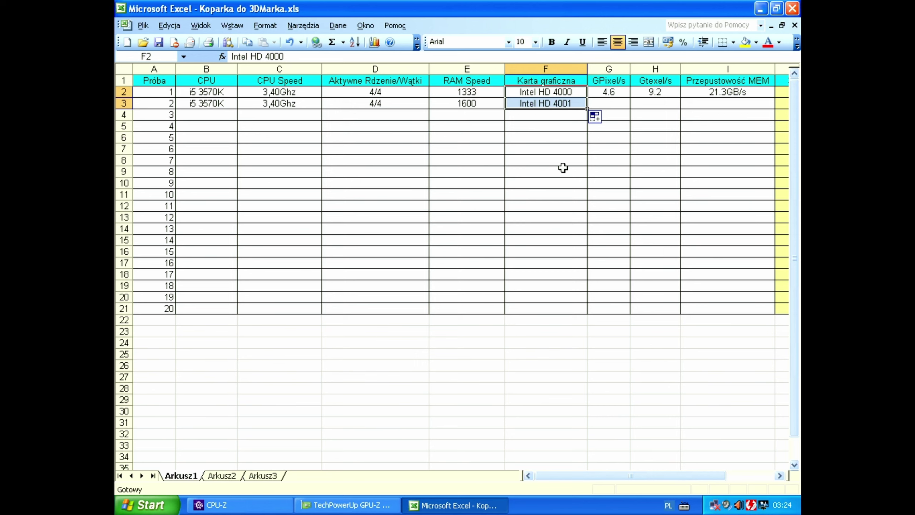
click(562, 170)
click(558, 103)
click(290, 56)
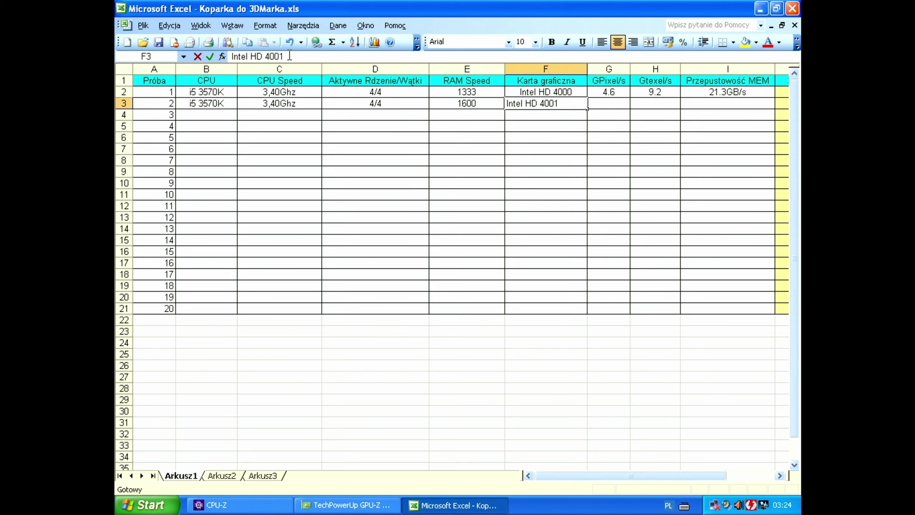
key(BackSpace)
text(0)
key(Return)
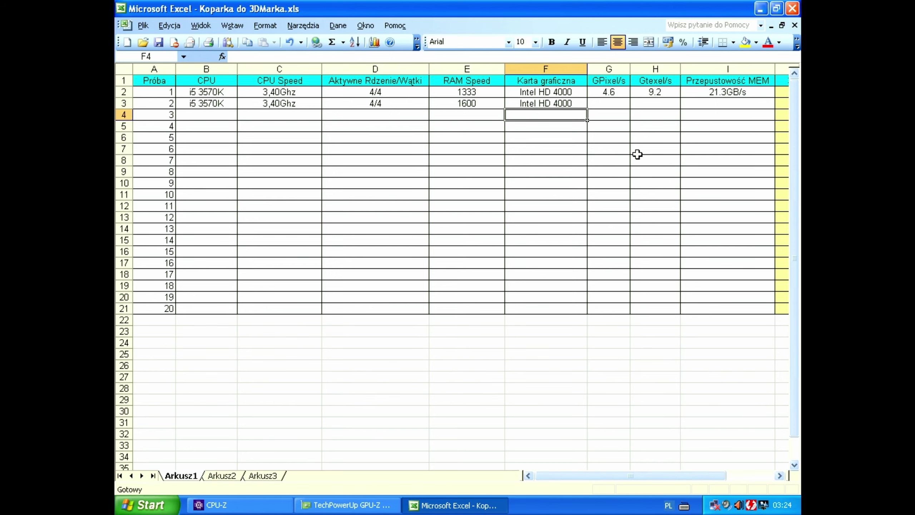
click(620, 139)
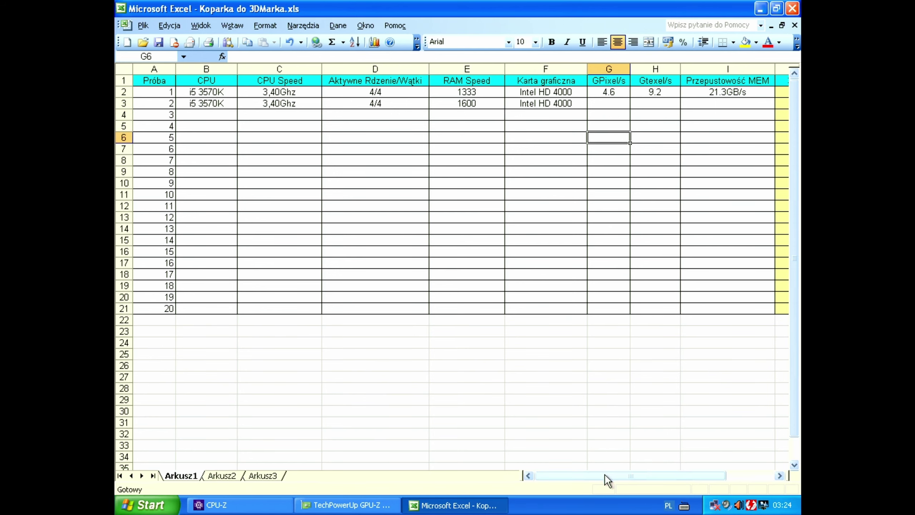
drag(605, 475, 652, 471)
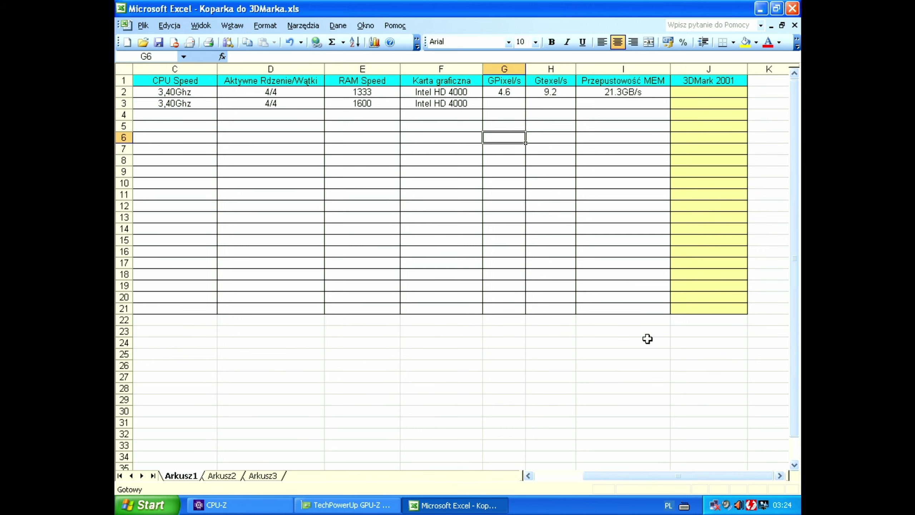
click(510, 105)
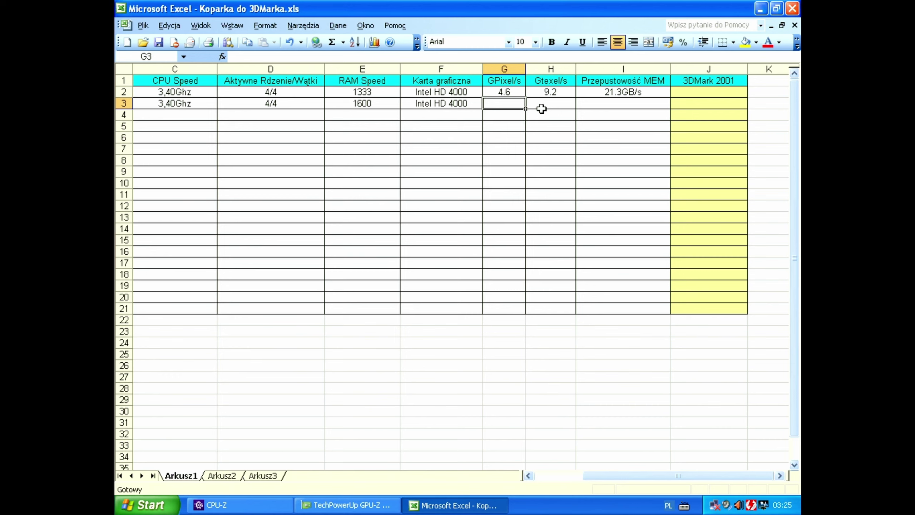
click(518, 146)
click(514, 104)
click(506, 172)
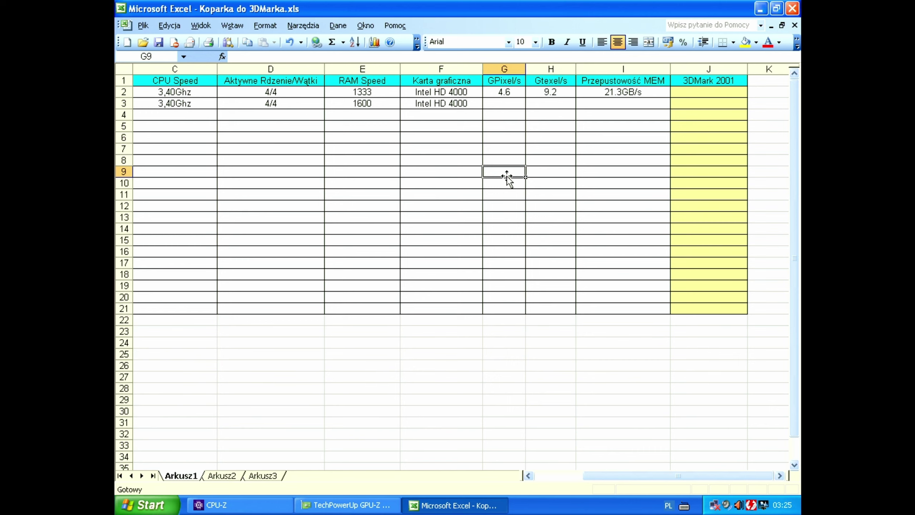
click(519, 134)
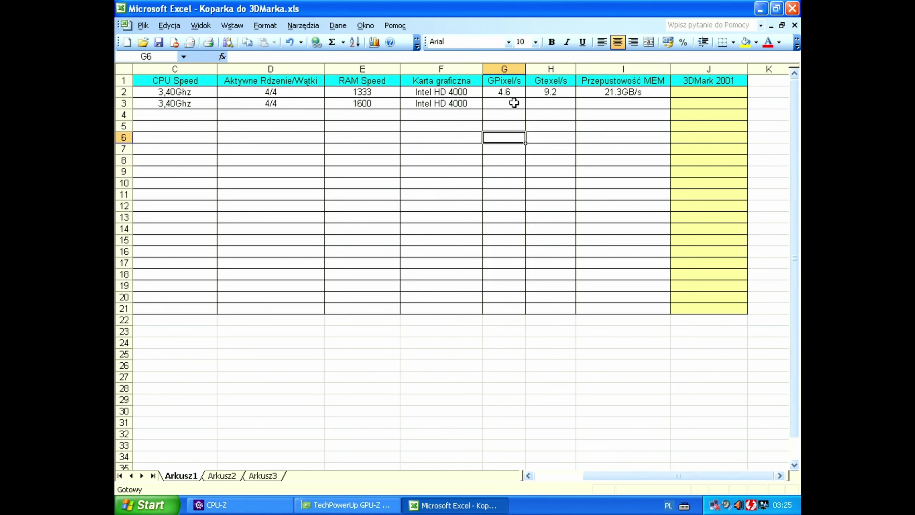
click(513, 104)
click(507, 92)
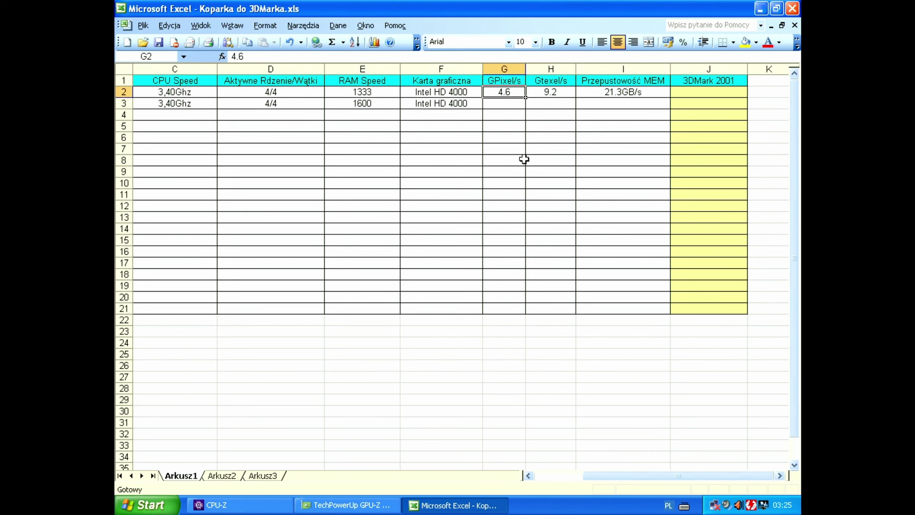
click(571, 162)
click(503, 103)
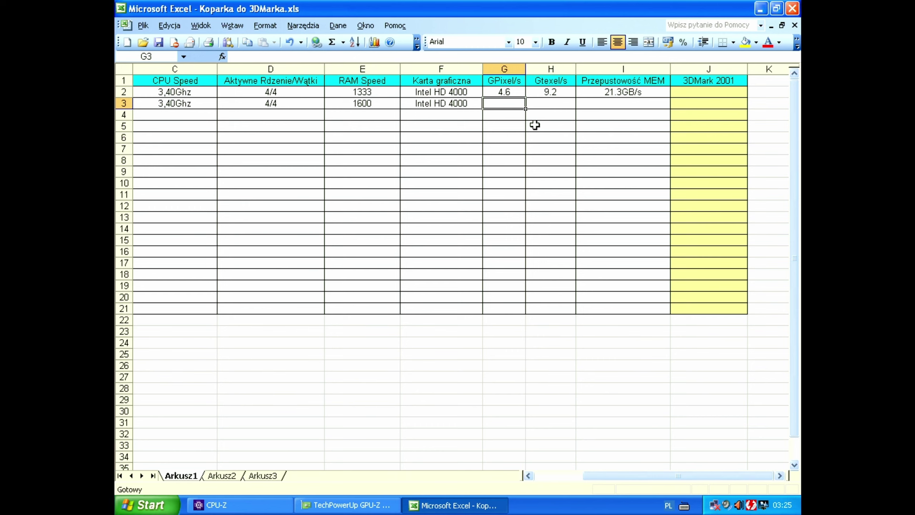
click(623, 137)
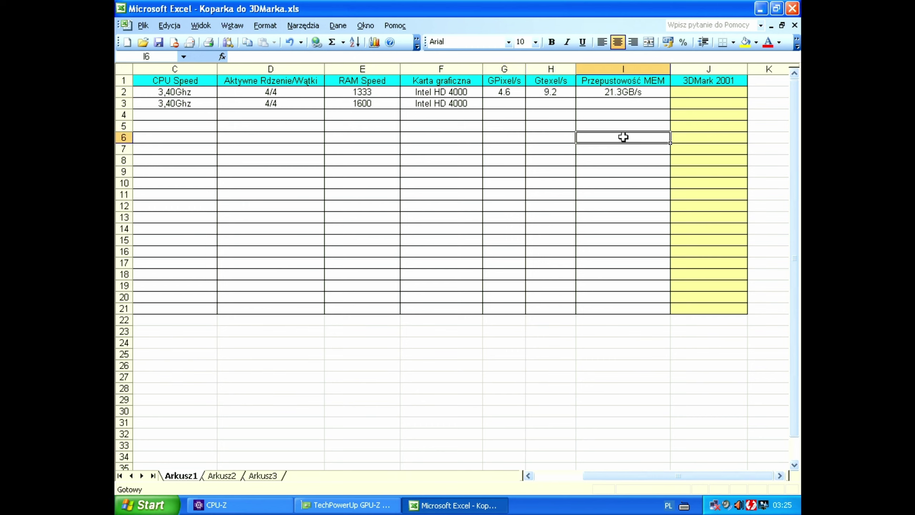
Step: Fill the GPixel/s value from row 2 down to row 3 and correct it to 4.6
click(507, 91)
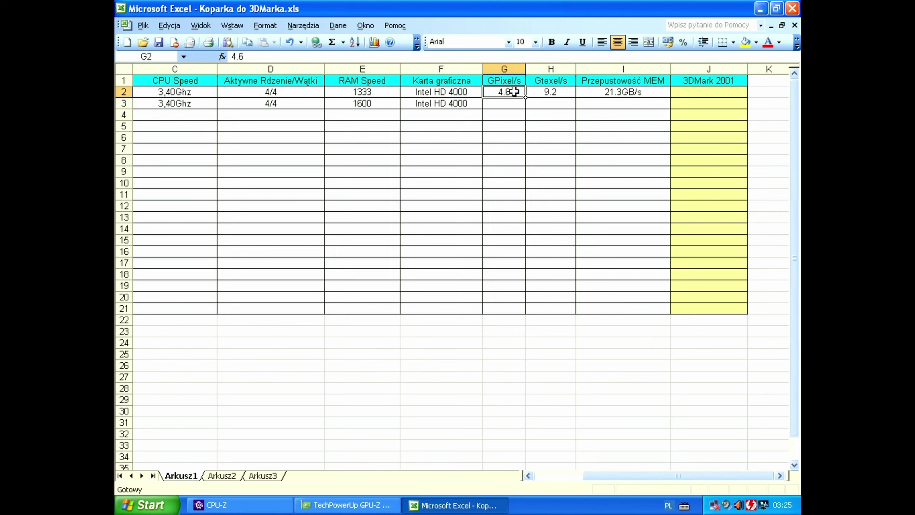
drag(525, 97, 524, 109)
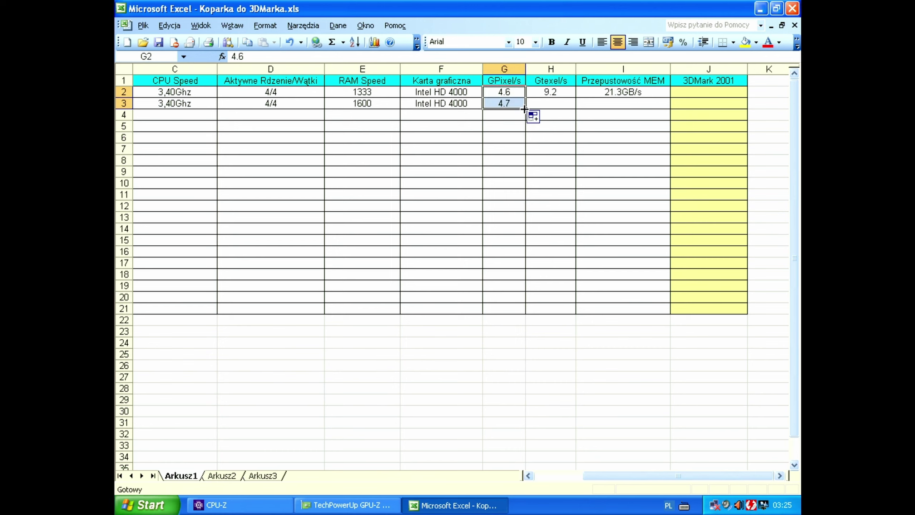
click(512, 136)
click(508, 105)
click(265, 56)
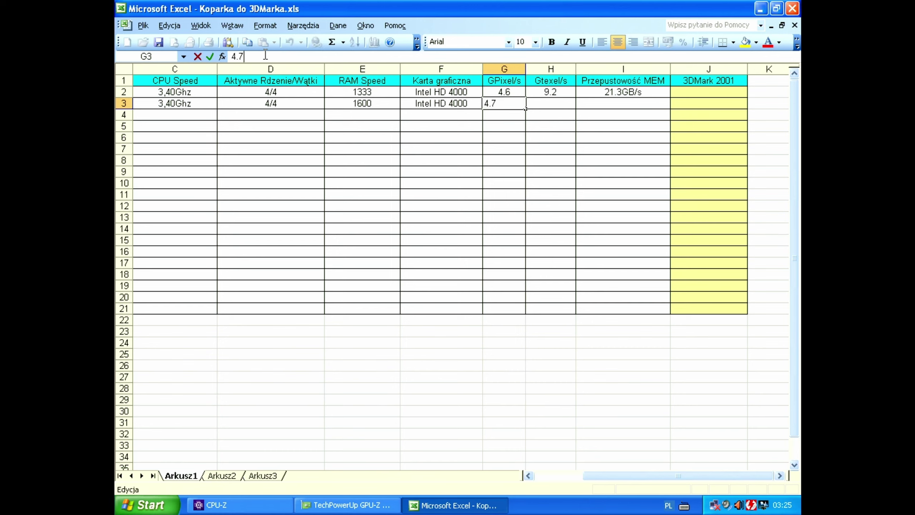
key(BackSpace)
text(6)
key(Return)
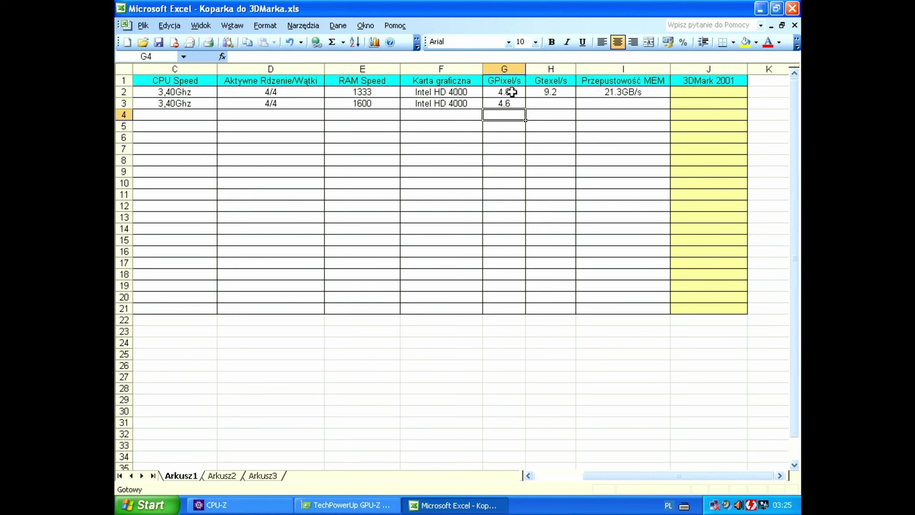
Step: Enter 9.2 as the Gtexel/s value for attempt 2 and check the fillrates against GPU-Z
click(556, 102)
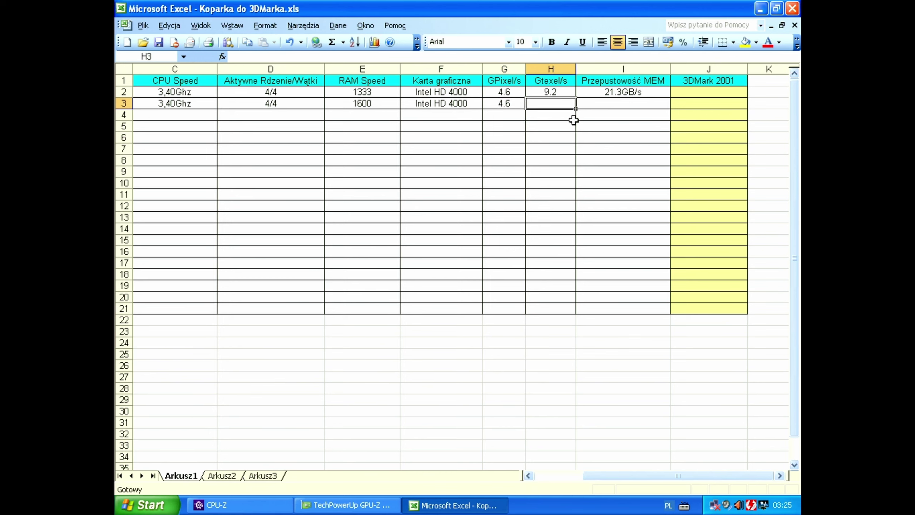
text(9.2)
key(Return)
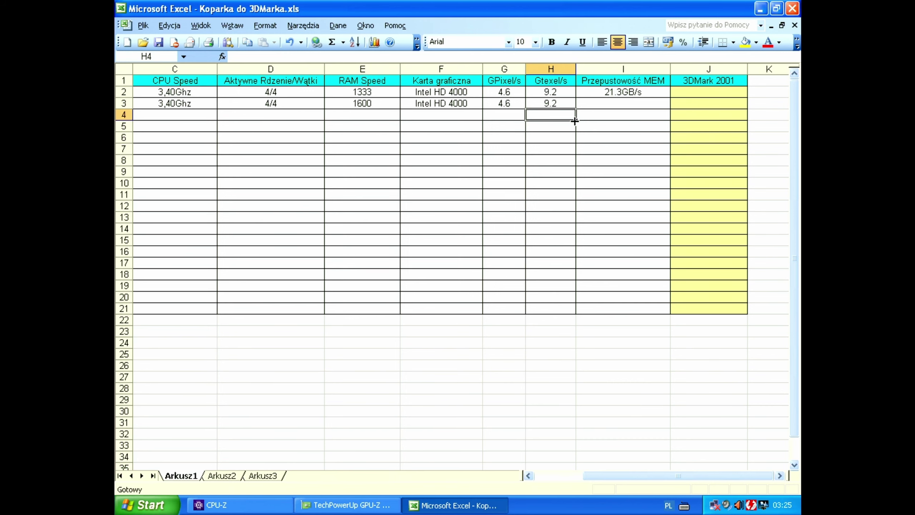
key(alt+Tab)
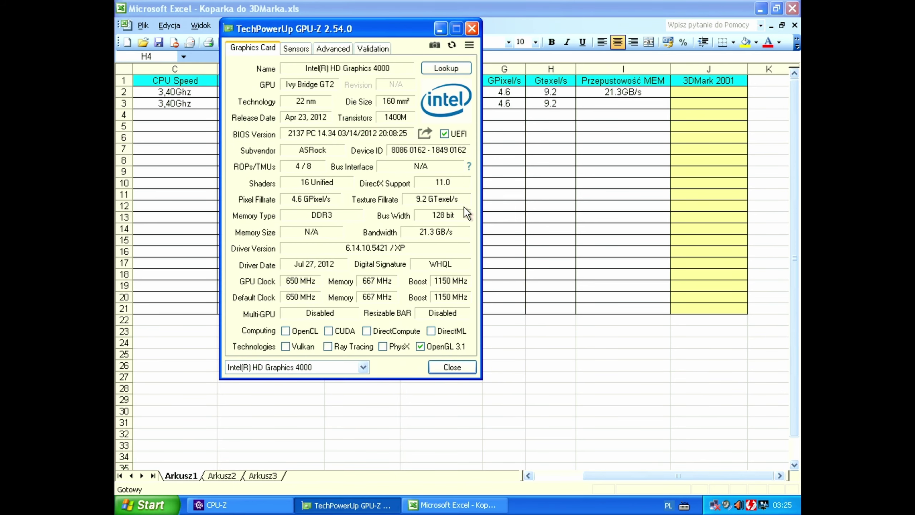
key(alt+Tab)
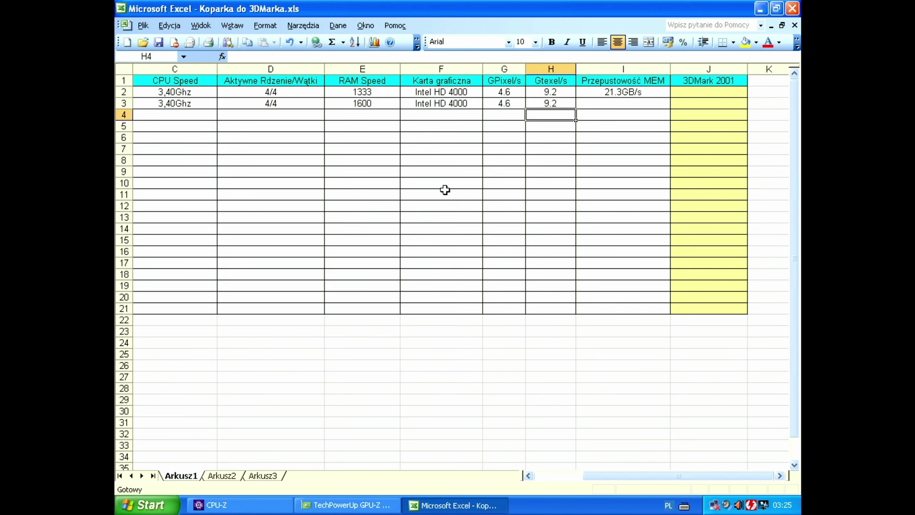
Step: Save the workbook Koparka do 3DMarka.xls with the values entered for attempt 2
click(604, 104)
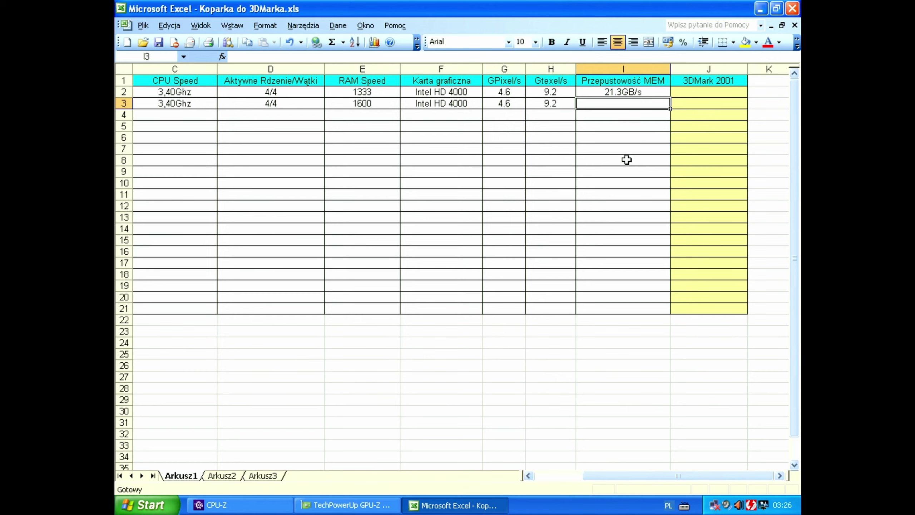
click(627, 159)
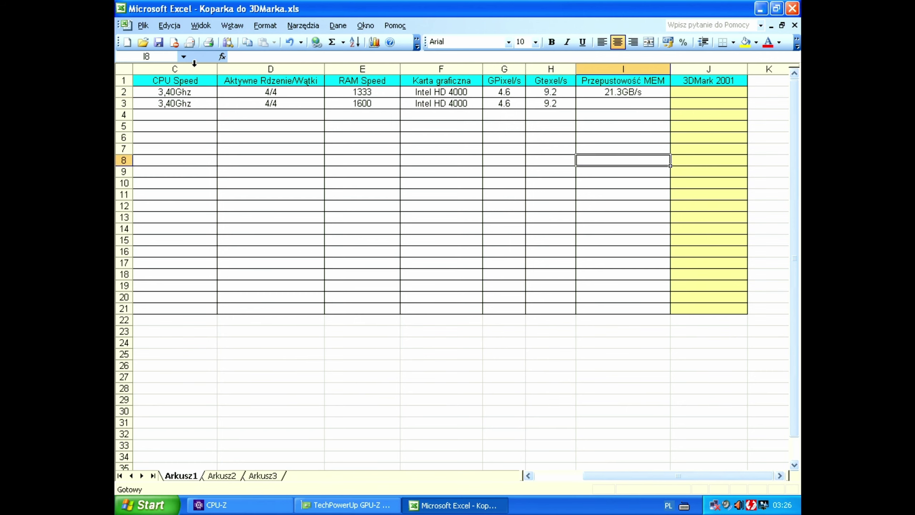
click(158, 42)
drag(640, 475, 596, 476)
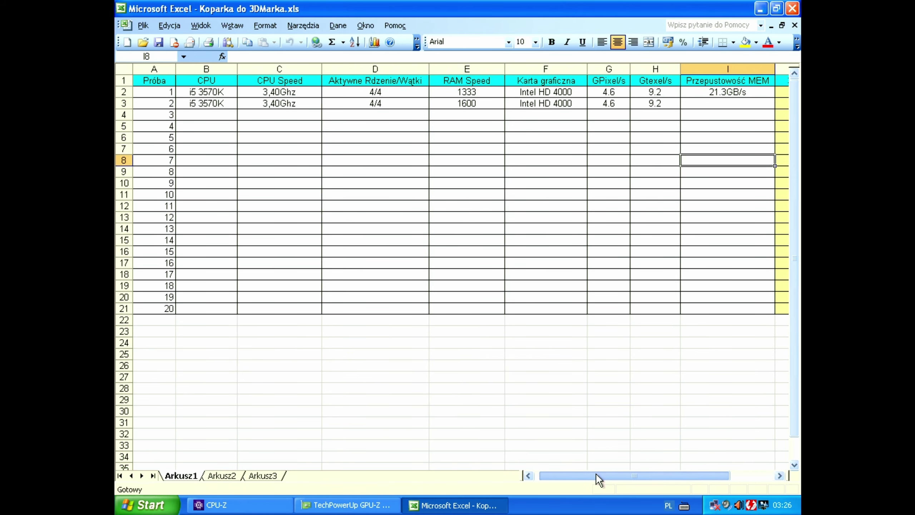
drag(597, 473, 677, 480)
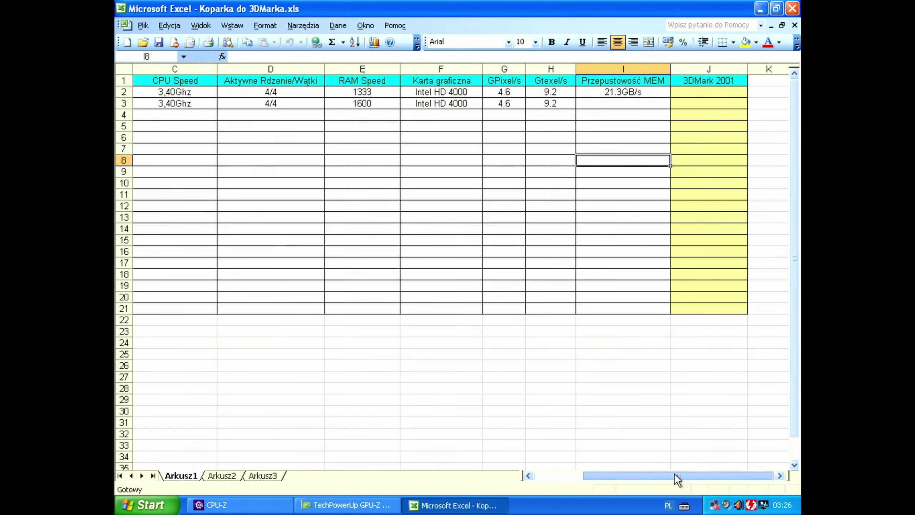
click(688, 91)
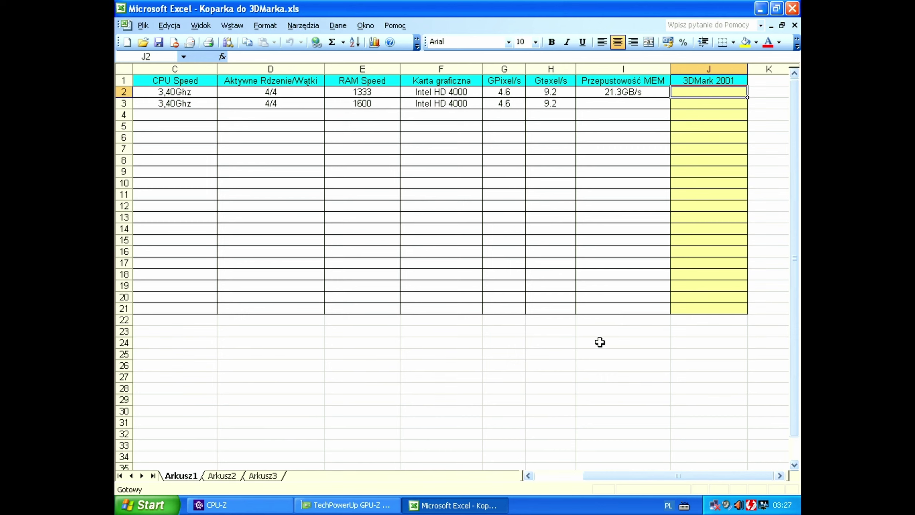
click(584, 339)
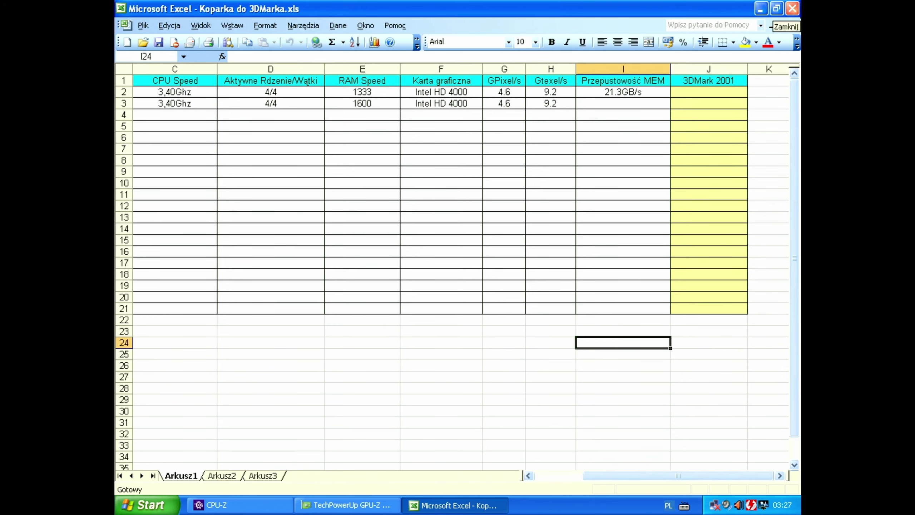
Step: Close the results workbook together with the GPU-Z and CPU-Z windows
click(793, 9)
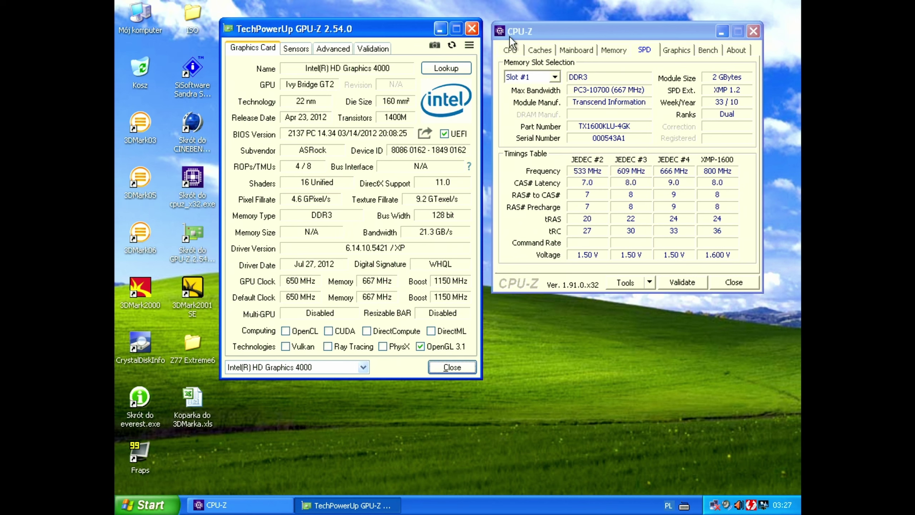
click(472, 29)
click(753, 31)
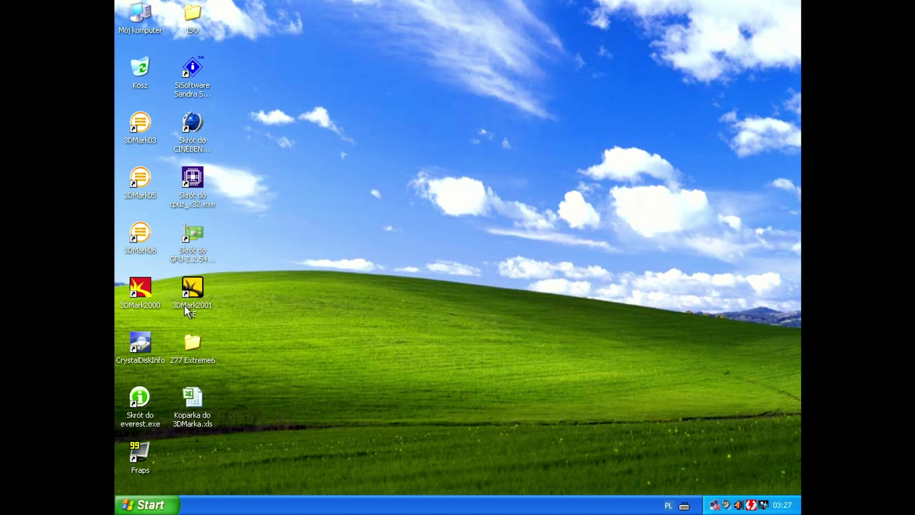
Step: Launch 3DMark2001 SE and run its full benchmark with the default 1024x768, 32-bit settings
double_click(195, 284)
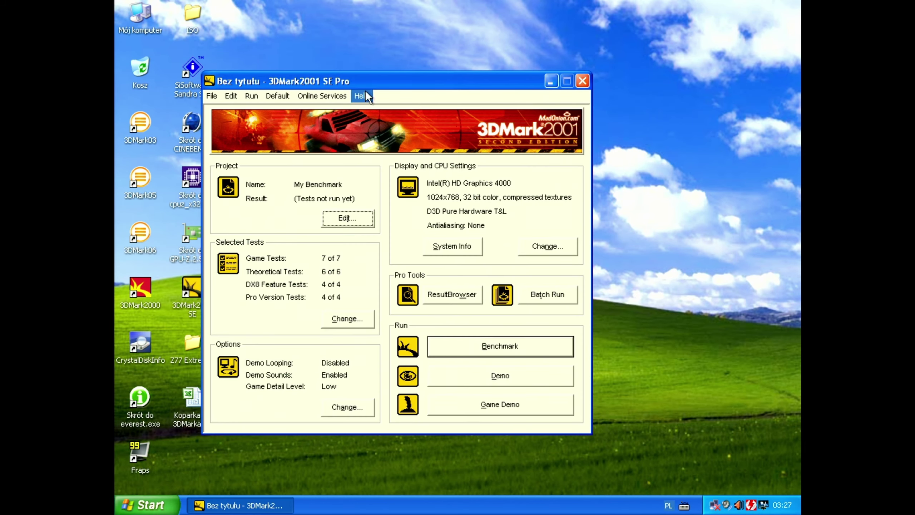
drag(366, 82, 437, 41)
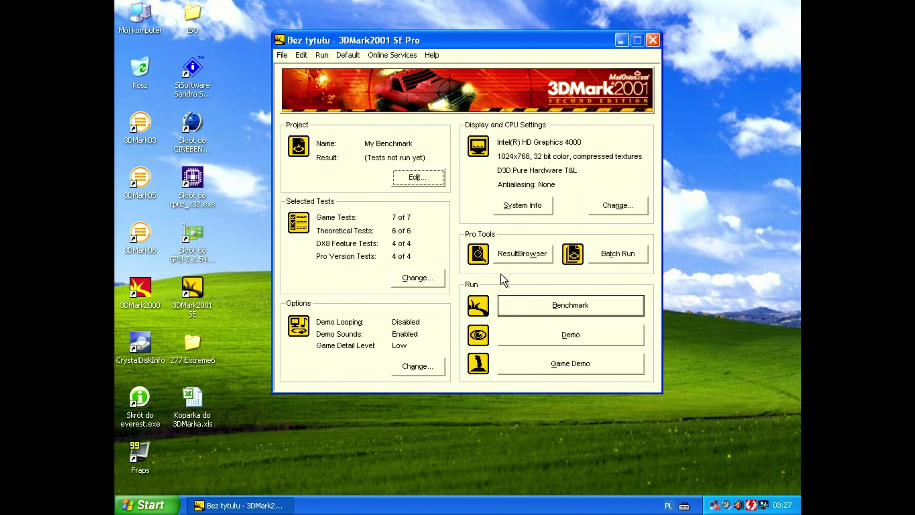
click(575, 311)
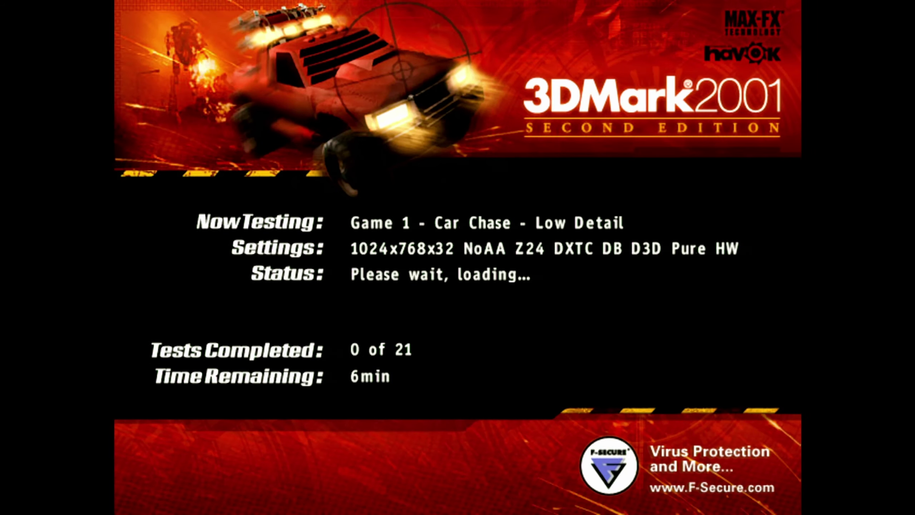
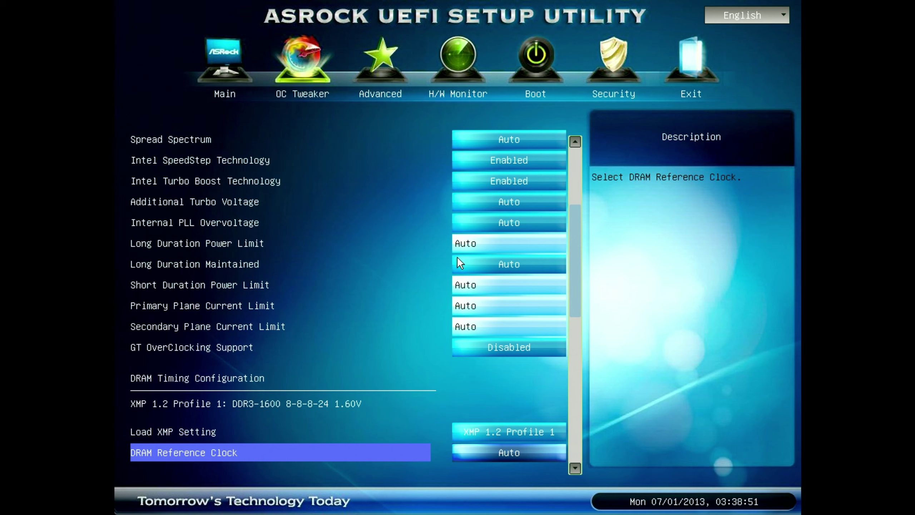
Step: Review the DRAM Reference Clock options in the UEFI setup and keep Auto selected
key(Return)
key(Down)
key(Down)
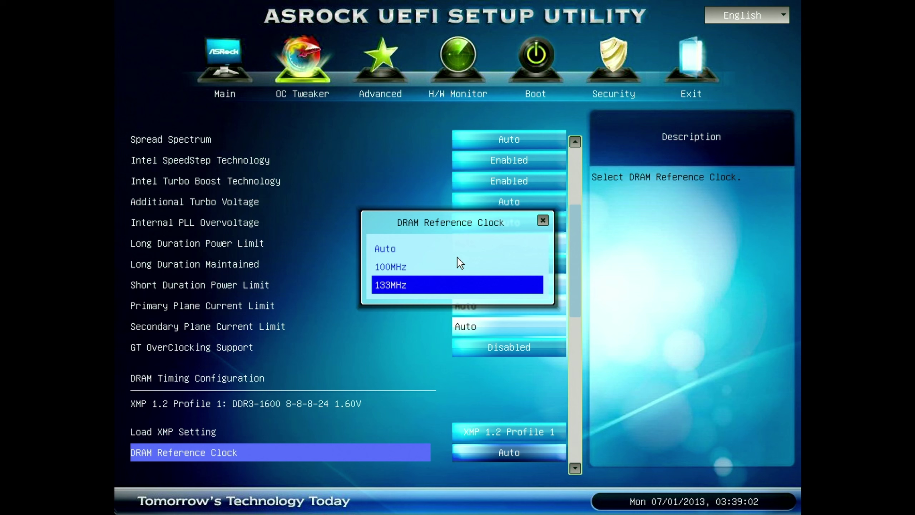
key(Up)
key(Up)
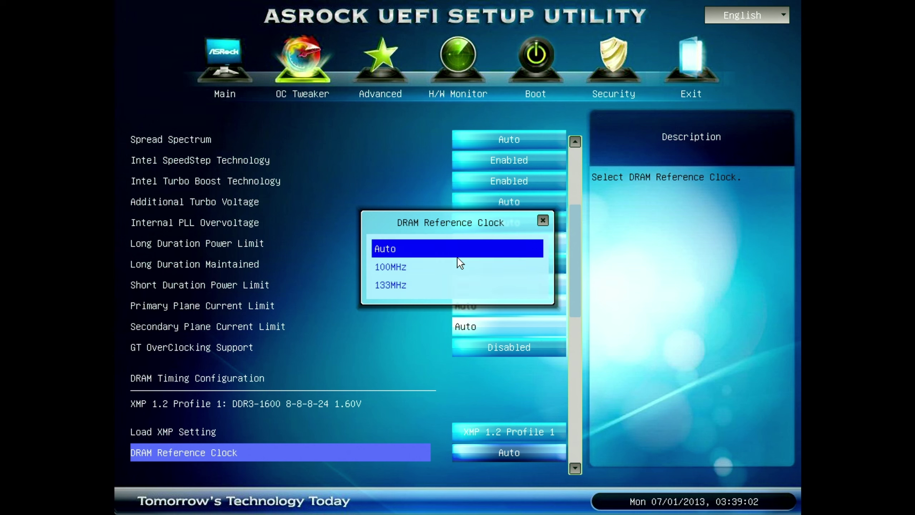
key(Return)
Step: Set the Load XMP Setting option to Auto
key(Up)
key(Return)
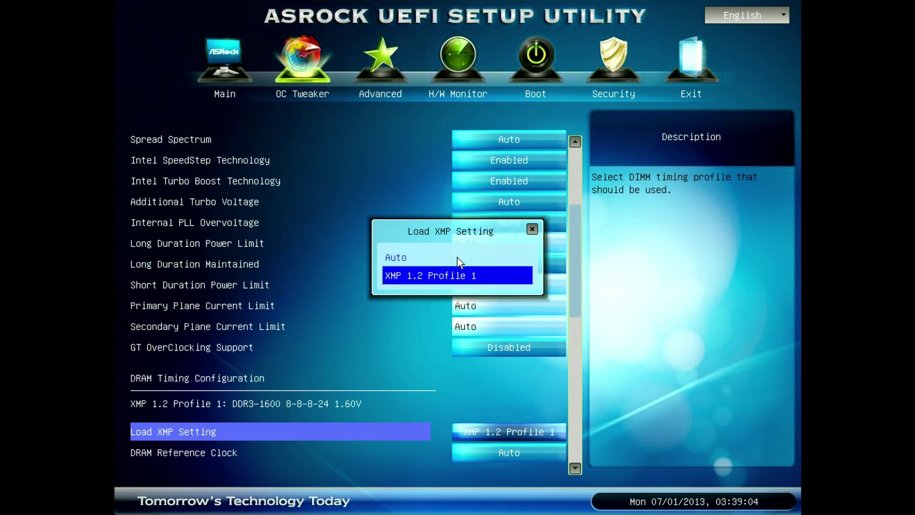
key(Up)
key(Return)
key(Down)
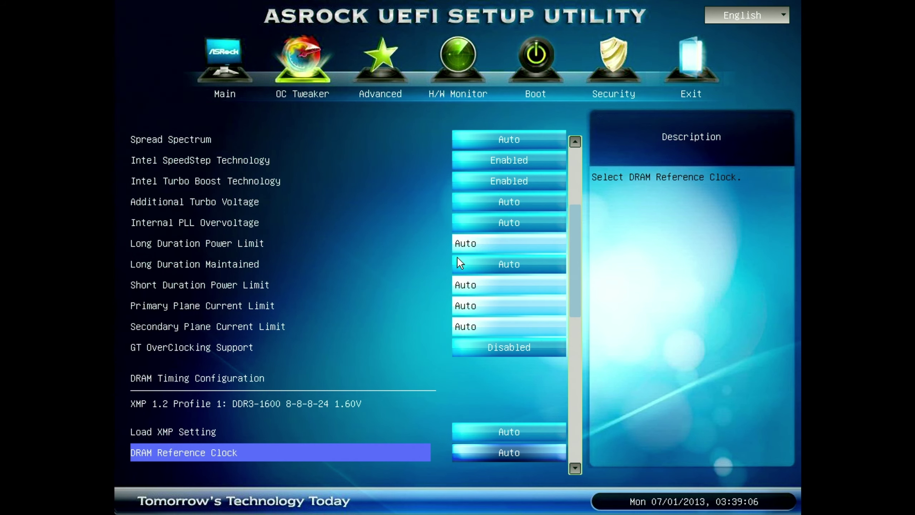
Step: Look through the available DRAM Frequency options without choosing another one
key(Down)
key(Down)
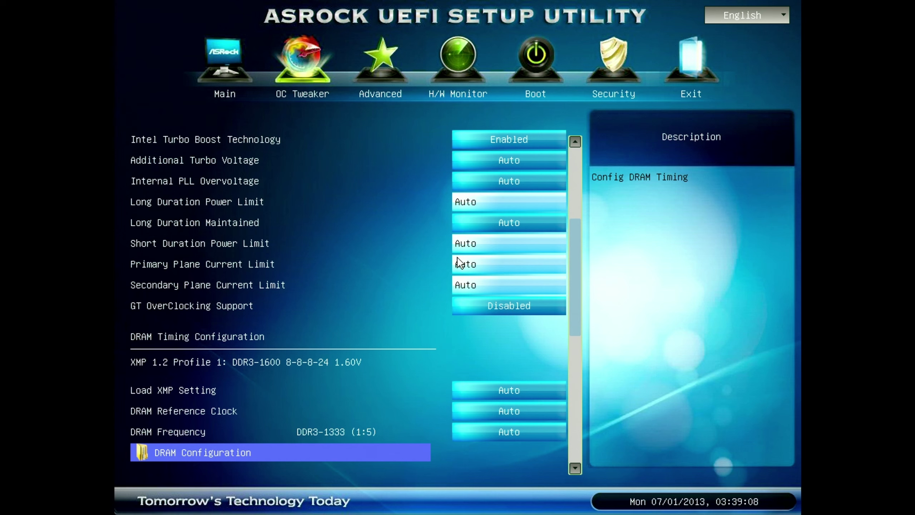
key(Up)
key(Return)
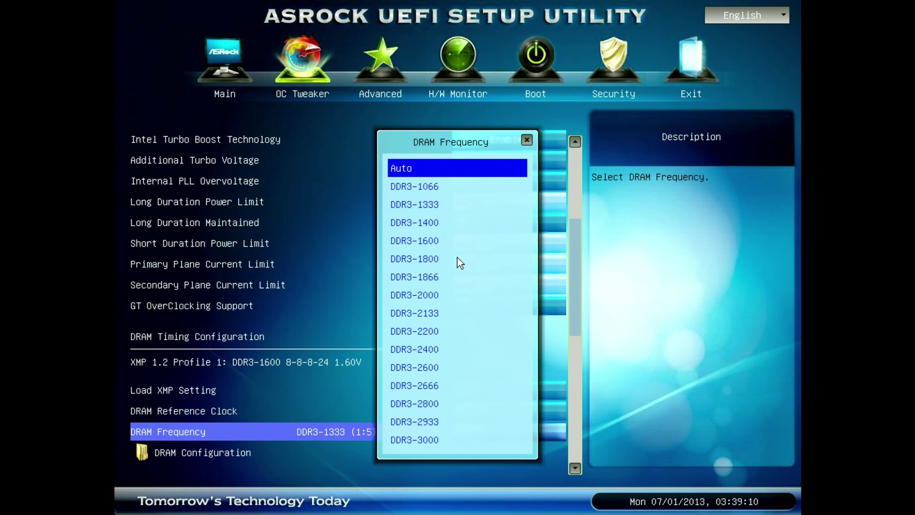
key(Escape)
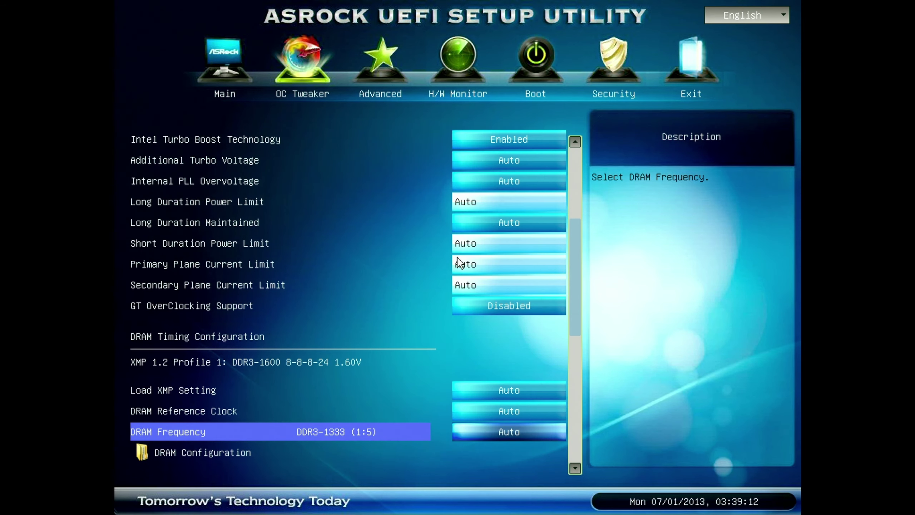
Step: Set the Load XMP Setting option to XMP 1.2 Profile 1
key(Up)
key(Up)
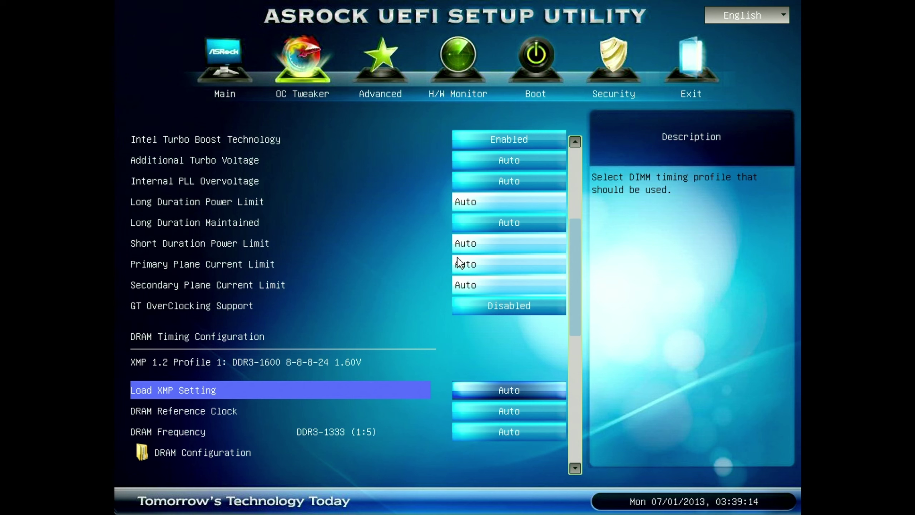
key(Return)
key(Down)
key(Return)
Step: Set the DRAM Frequency to DDR3-1600
key(Down)
key(Down)
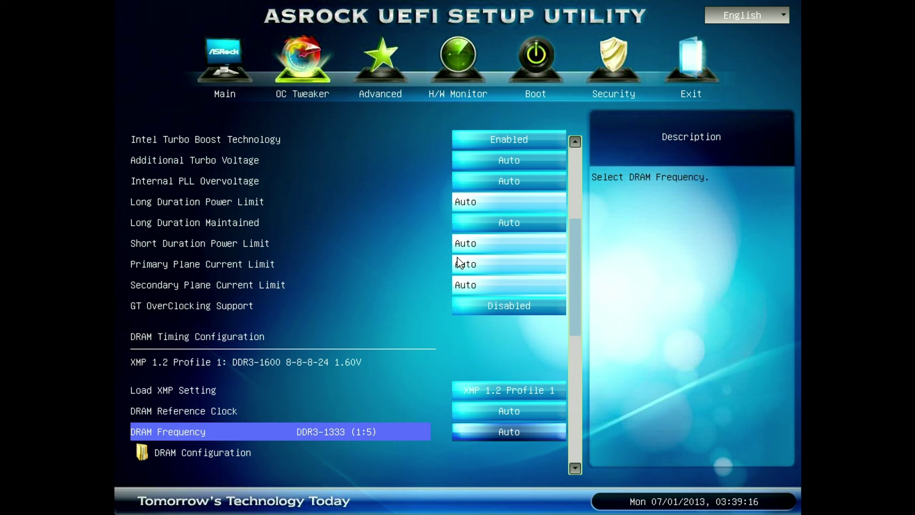
key(Return)
key(Down)
key(Down)
key(Down)
key(Down)
key(Down)
key(Down)
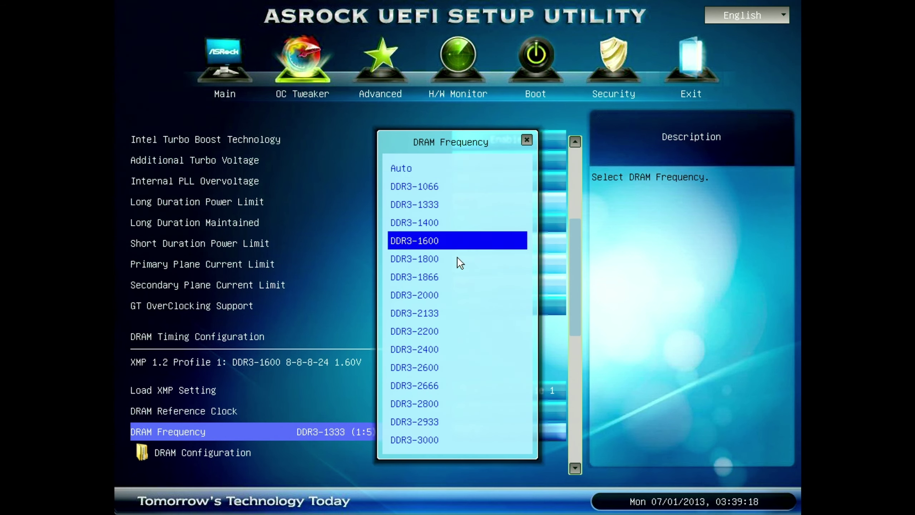
key(Up)
key(Up)
key(Return)
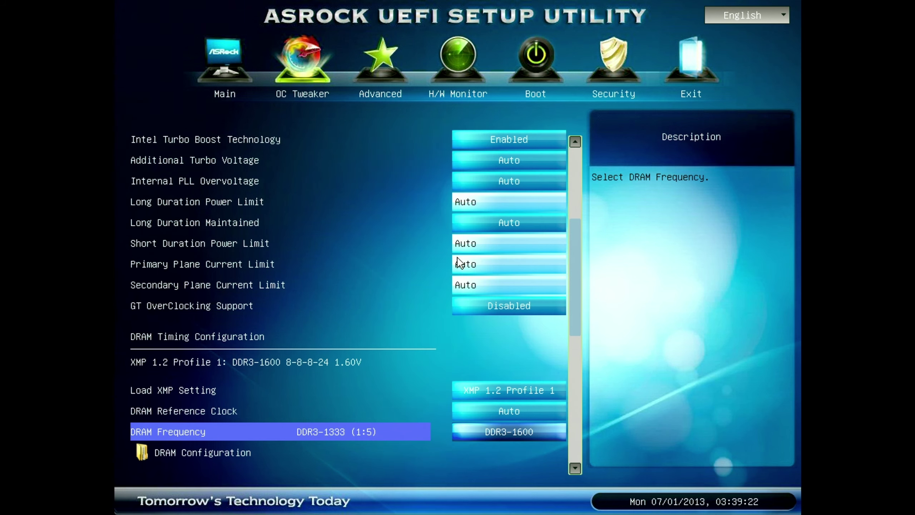
Step: Review the surrounding OC Tweaker settings for CPU voltage, power saving, DRAM configuration and GT OverClocking
key(Down)
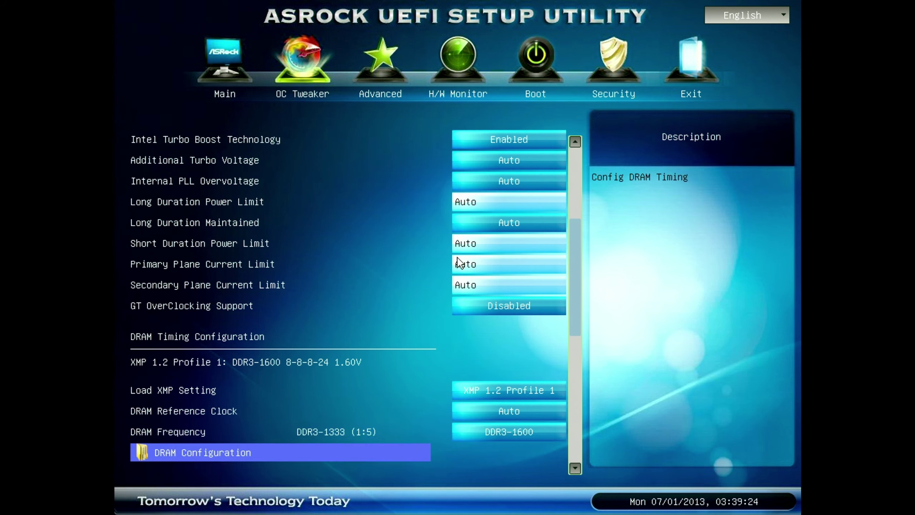
key(Down)
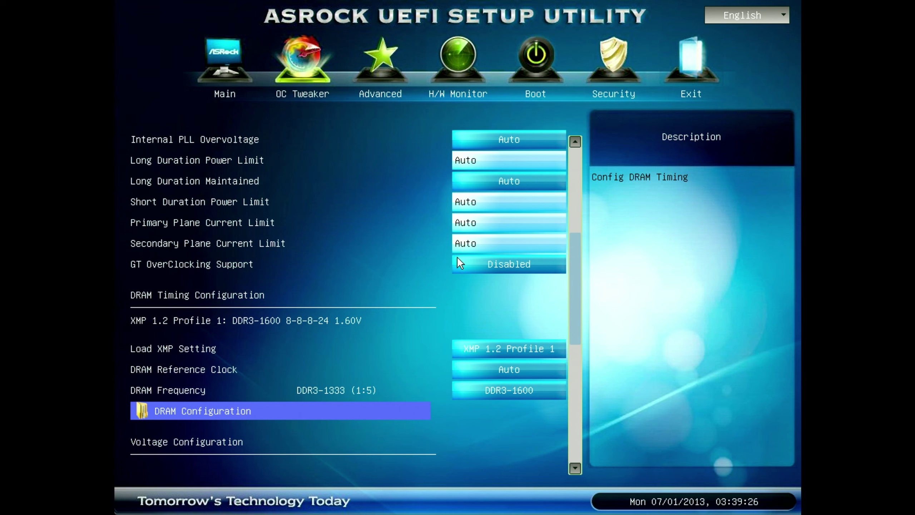
key(Down)
key(Down)
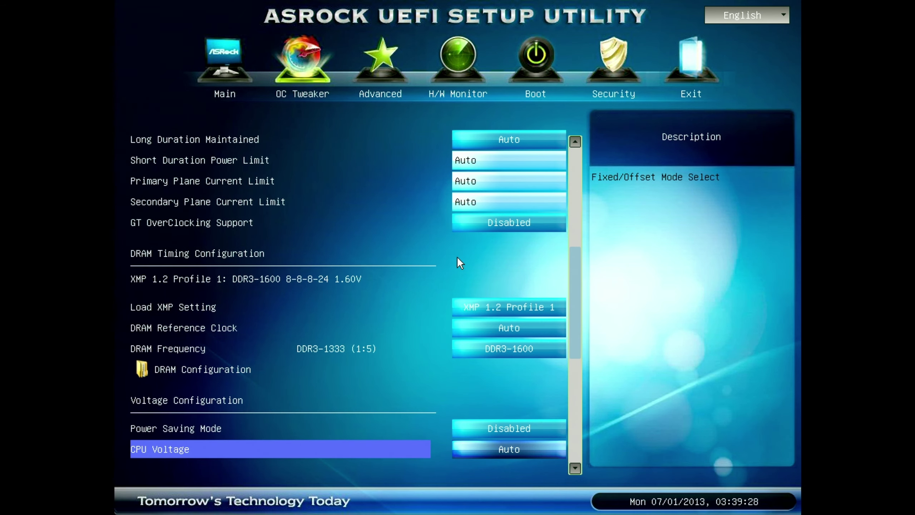
key(Up)
key(Up)
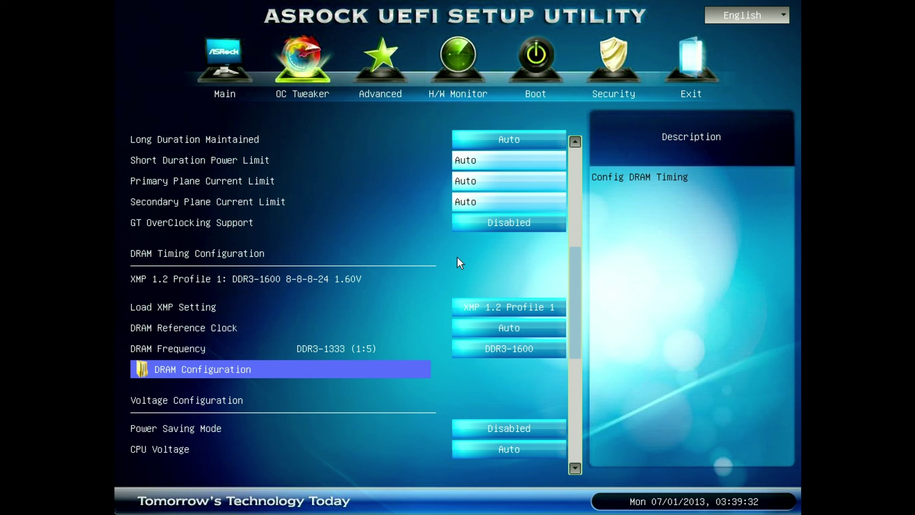
key(Up)
key(Up)
key(Up)
key(Up)
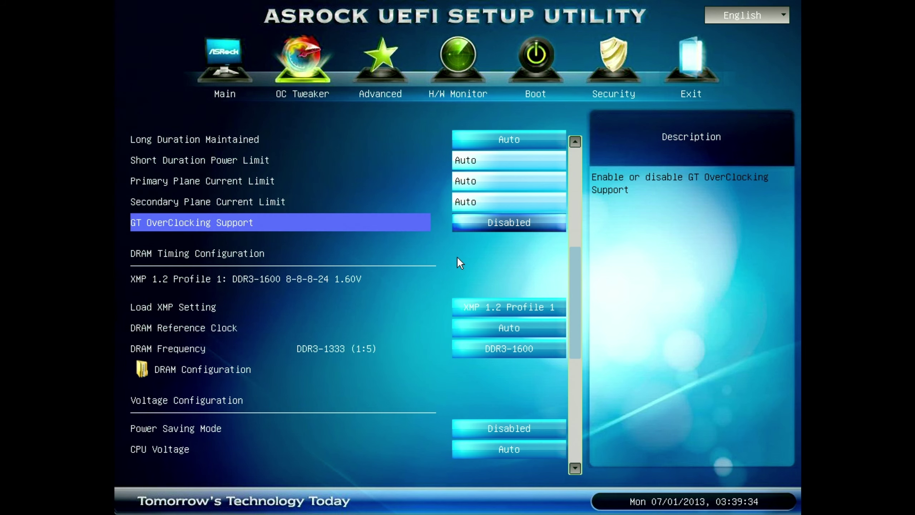
key(Down)
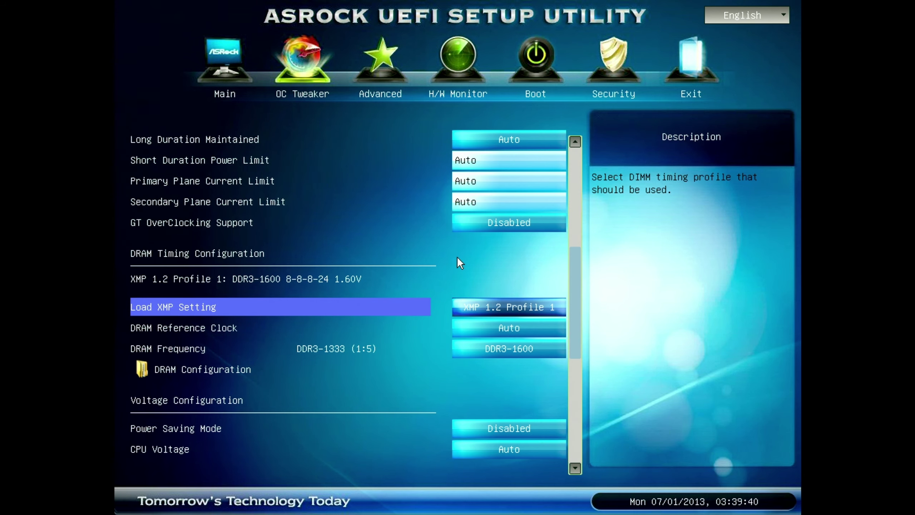
Step: Save the UEFI changes, exit the setup and restart into Windows
key(Right)
key(Right)
key(Right)
key(Right)
key(Right)
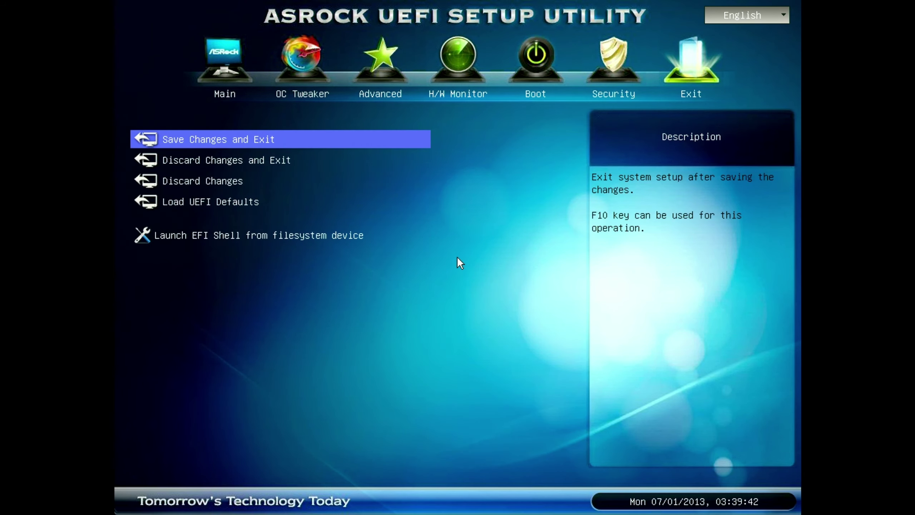
key(Return)
key(Return)
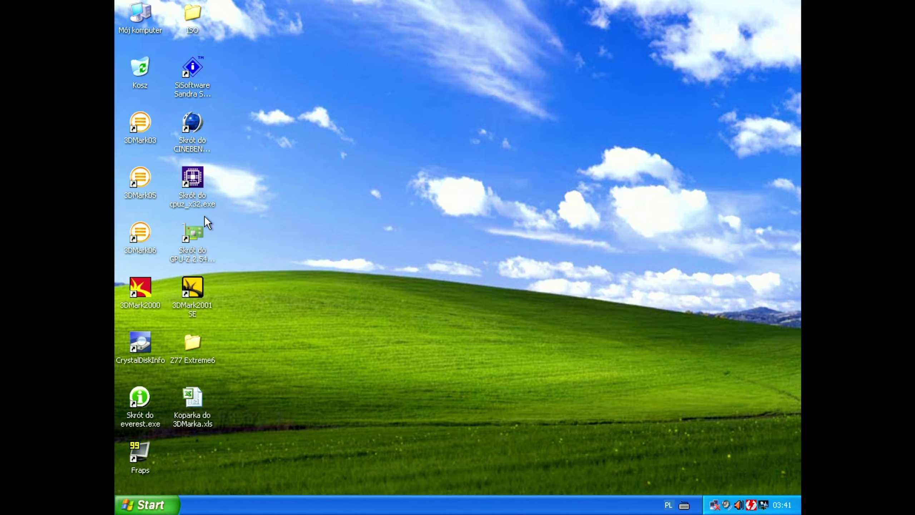
Step: Open CPU-Z and compare the current DRAM frequency and timings with the module's SPD timings table
double_click(190, 185)
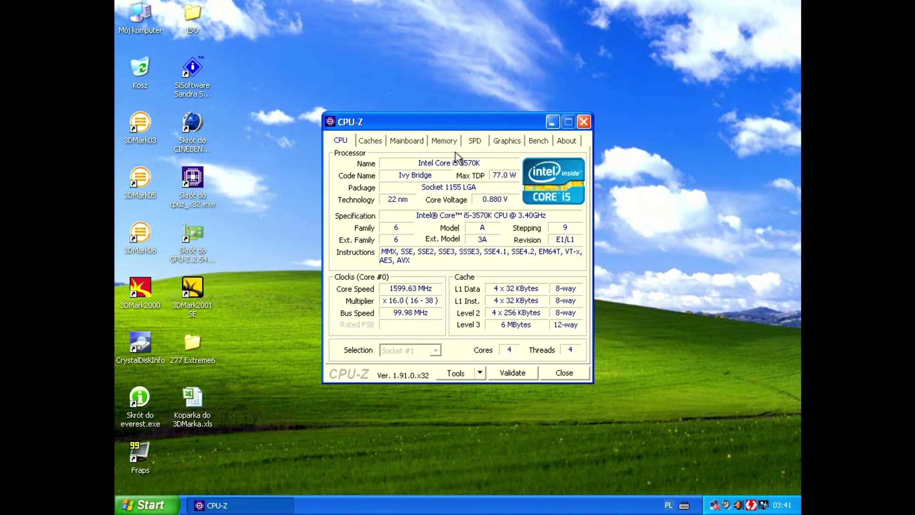
click(473, 141)
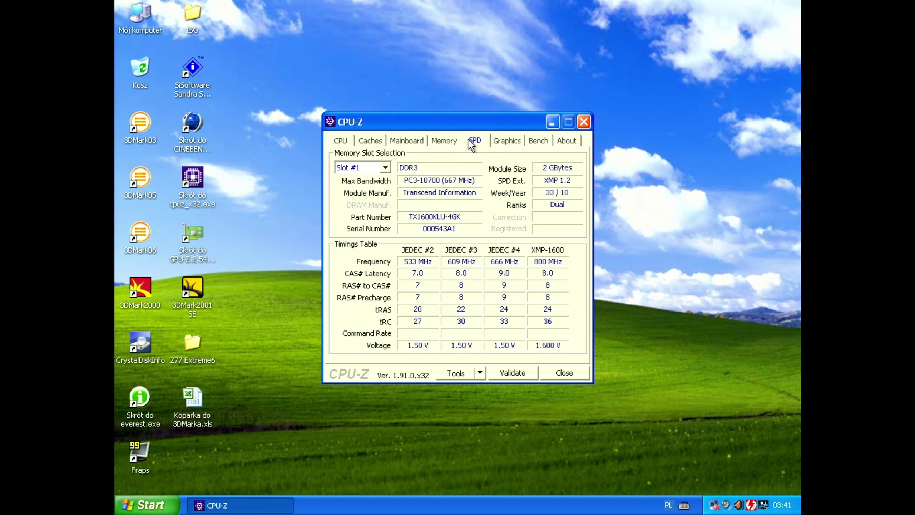
click(454, 140)
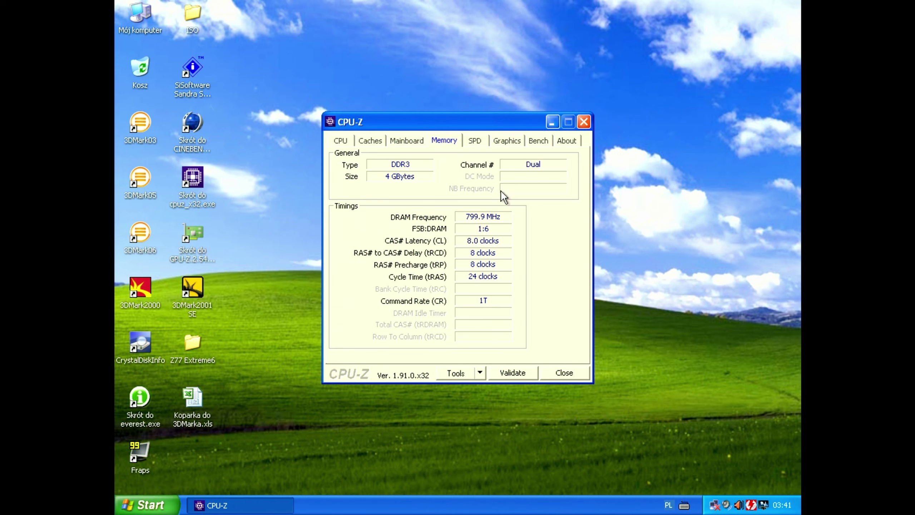
click(477, 141)
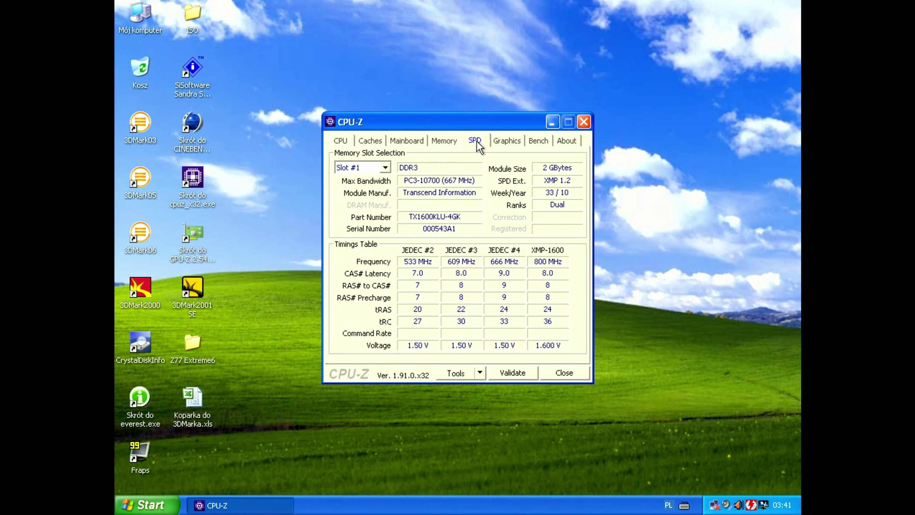
click(445, 140)
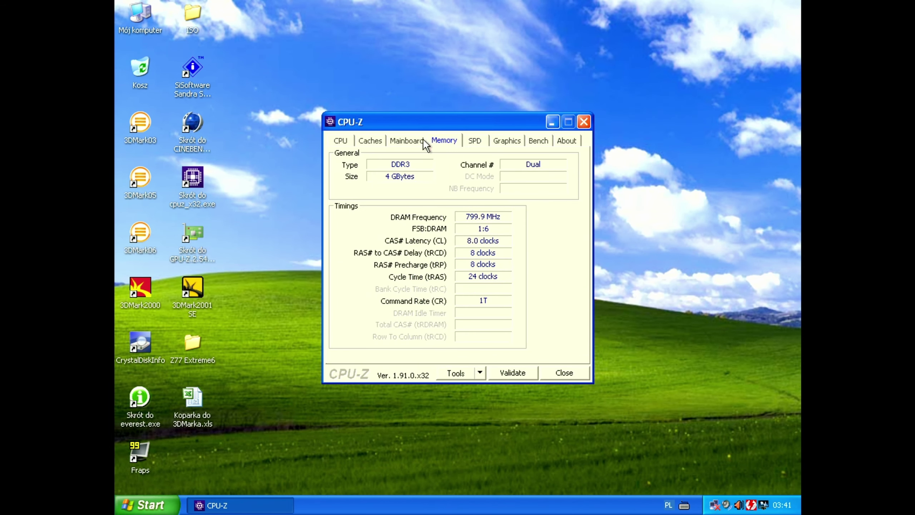
Step: Check the mainboard, cache and processor details in CPU-Z and close it
click(411, 141)
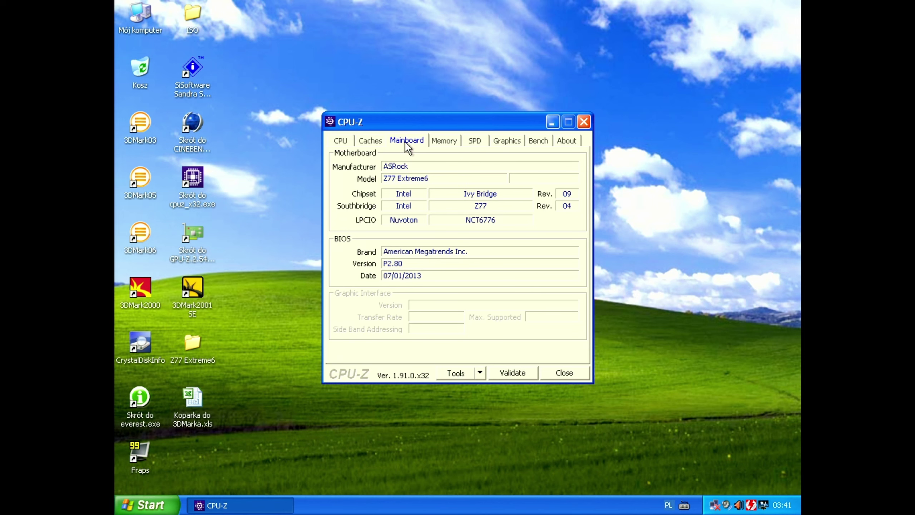
click(370, 141)
click(340, 140)
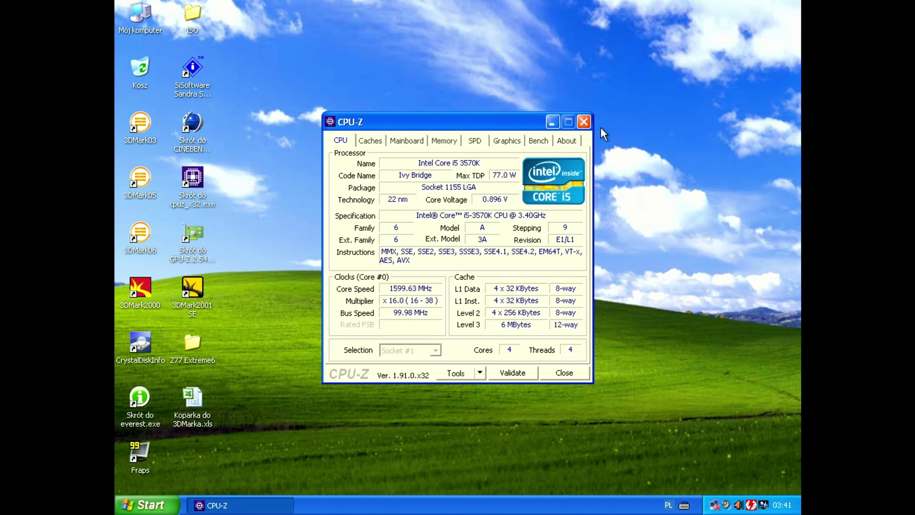
click(584, 122)
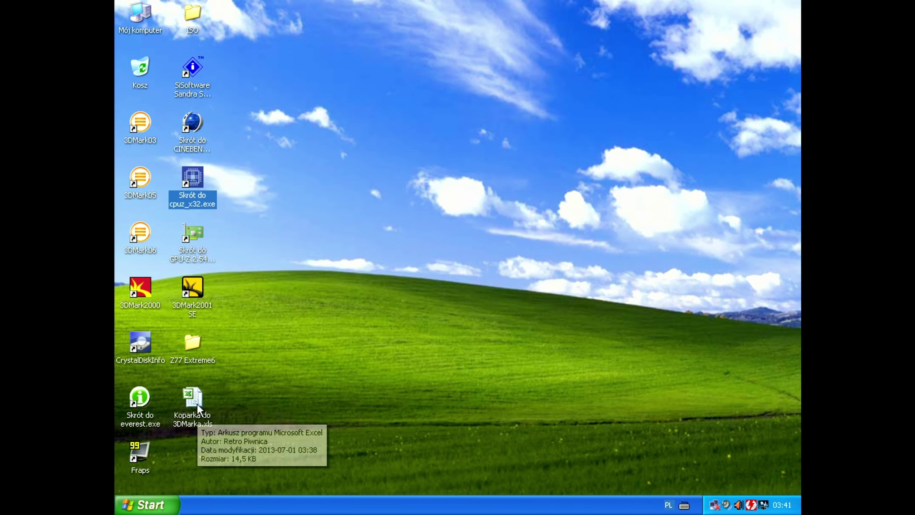
Step: Check the memory bandwidth and fillrates in GPU-Z, and open the workbook Koparka do 3DMarka.xls
double_click(196, 238)
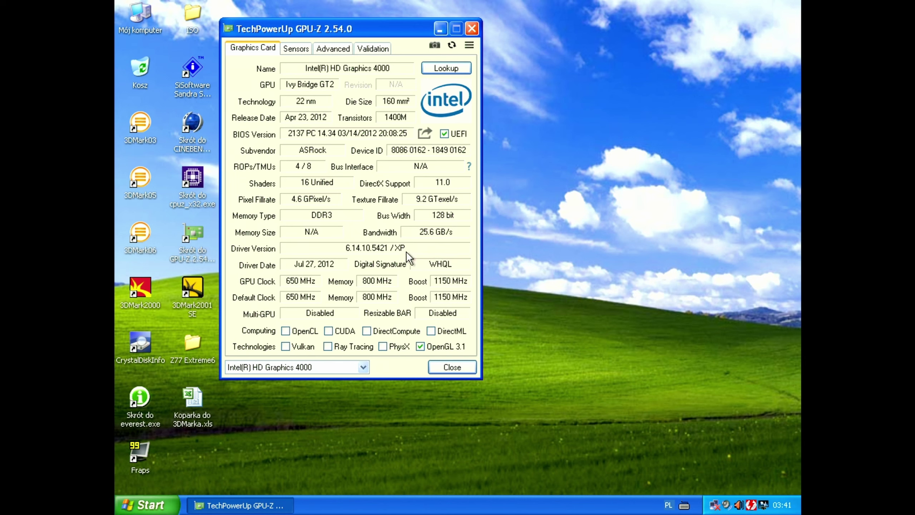
mouse_move(435, 234)
mouse_move(432, 200)
click(193, 398)
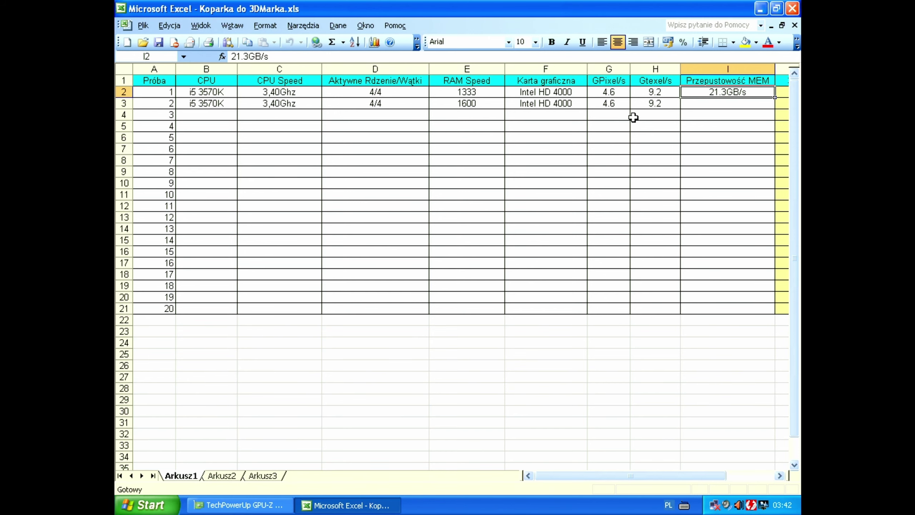
Step: Check the bandwidth in GPU-Z and enter 25.6GB/s as attempt 2's memory bandwidth in the results sheet
click(712, 104)
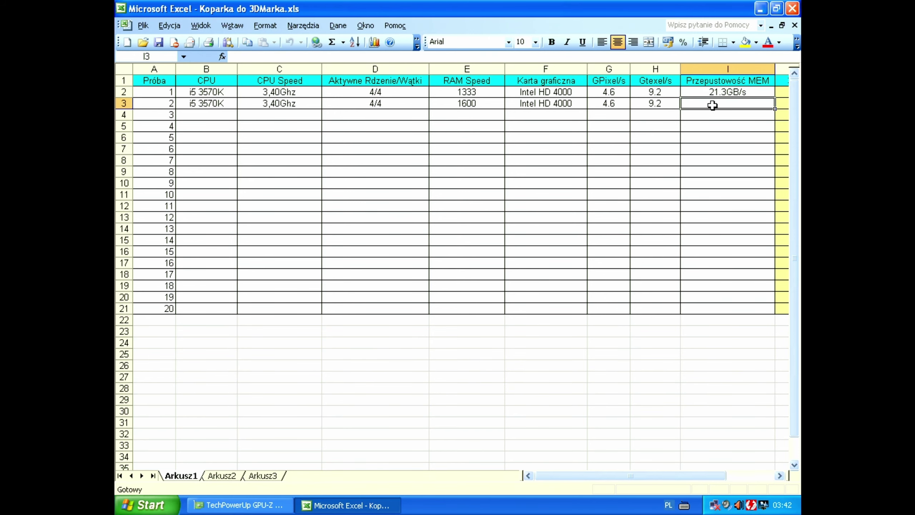
key(alt+Tab)
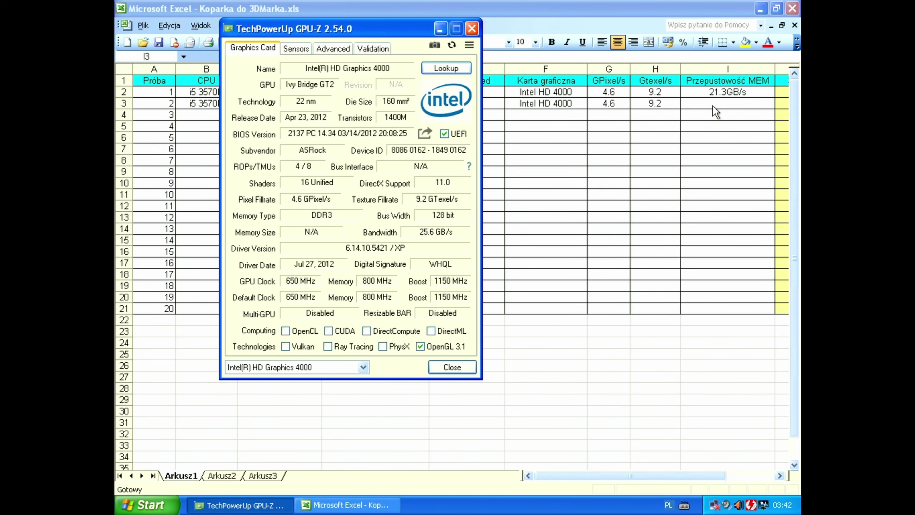
click(713, 105)
text(2)
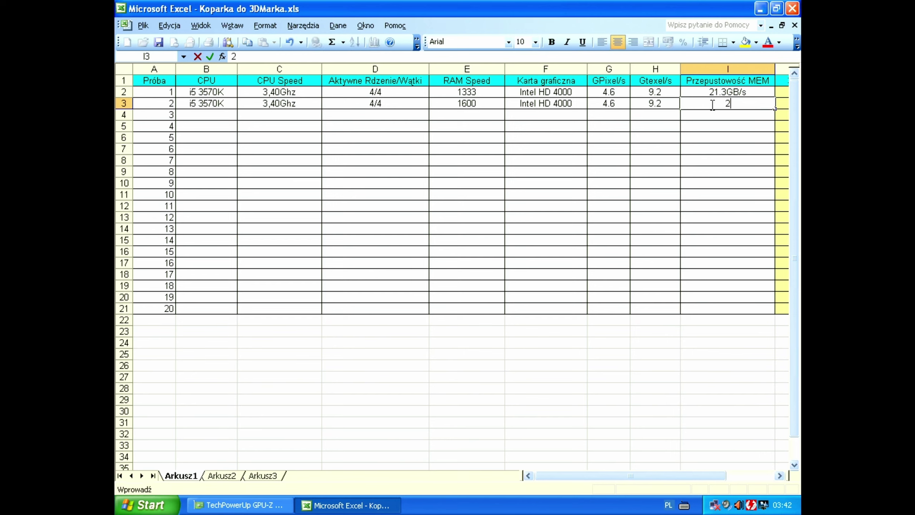
text(5,6)
key(Left)
click(713, 104)
double_click(713, 105)
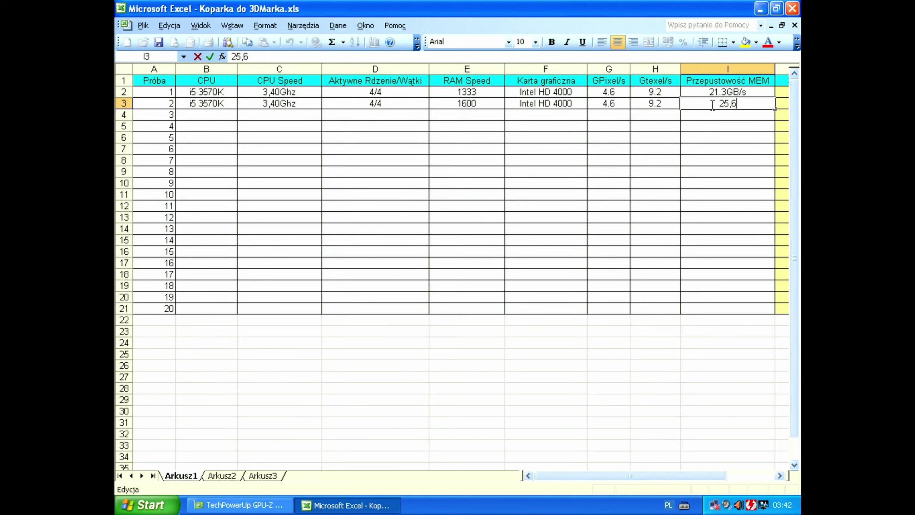
text(.6GB/s)
key(Return)
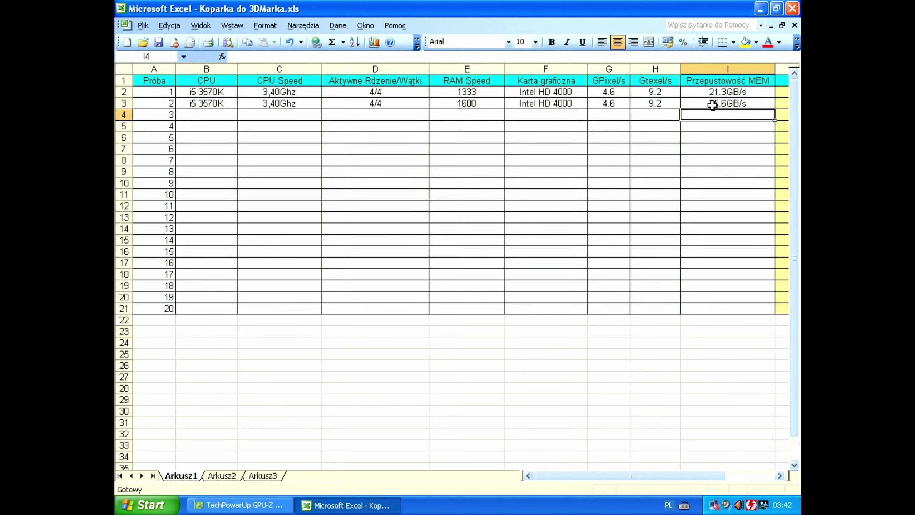
click(695, 242)
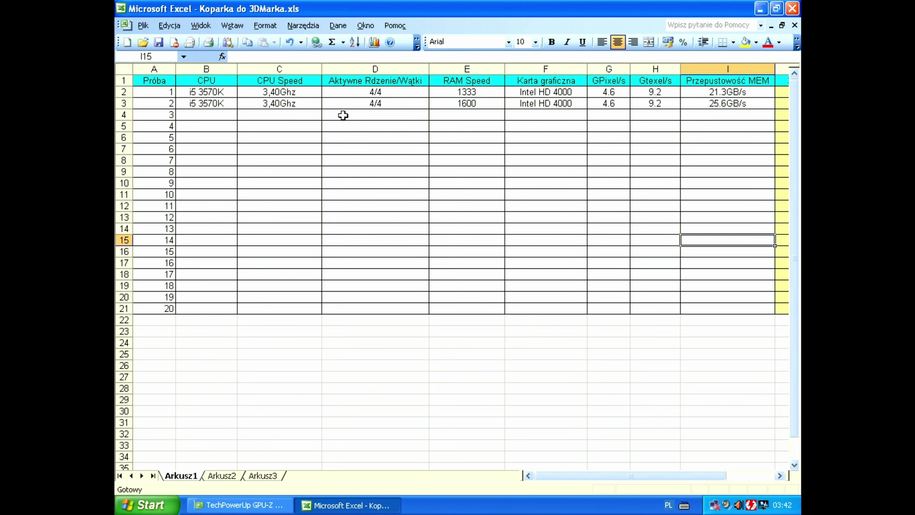
Step: Save the workbook Koparka do 3DMarka.xls, then close it and GPU-Z
click(475, 102)
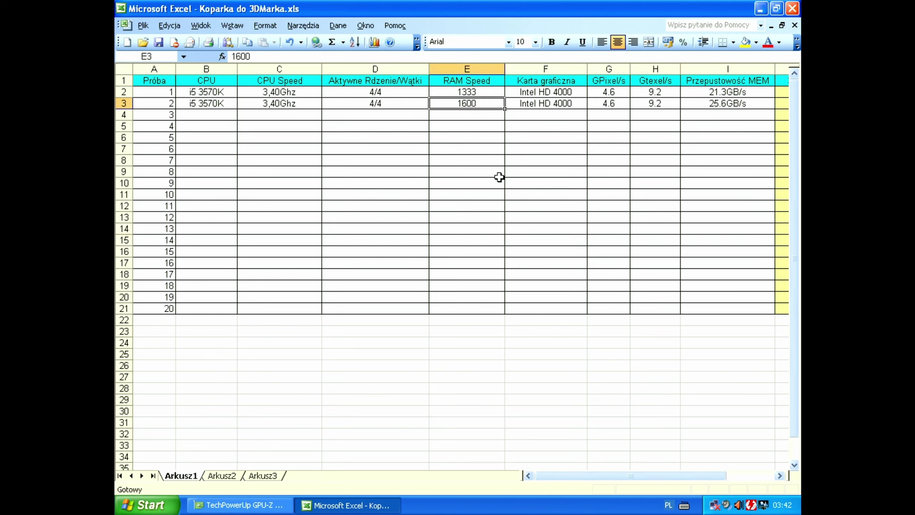
drag(596, 477, 661, 480)
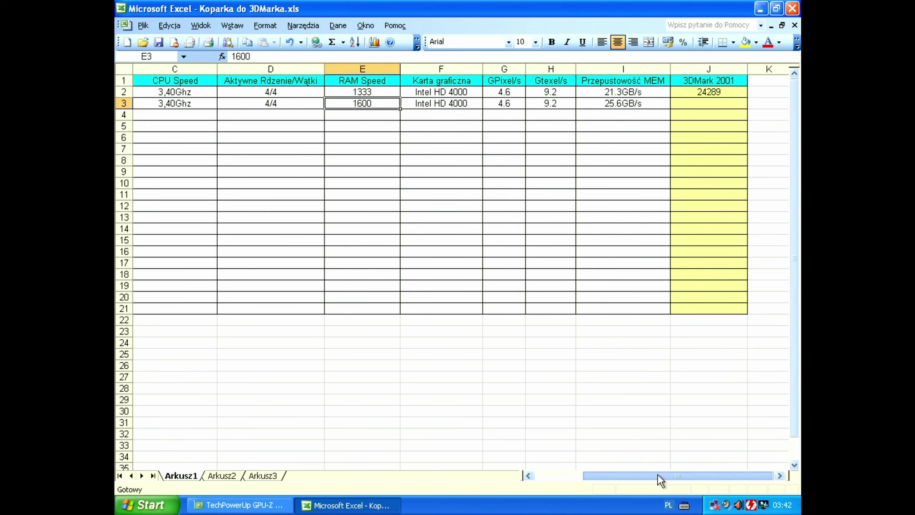
click(160, 43)
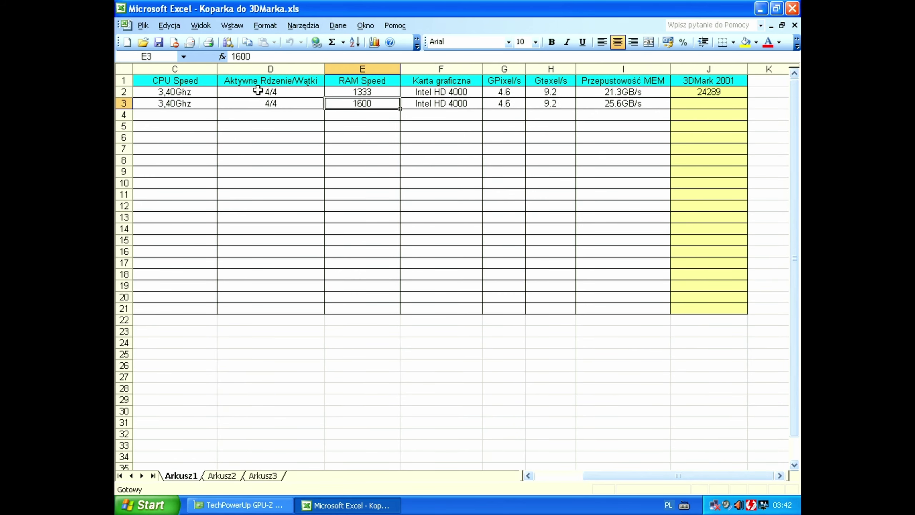
click(797, 10)
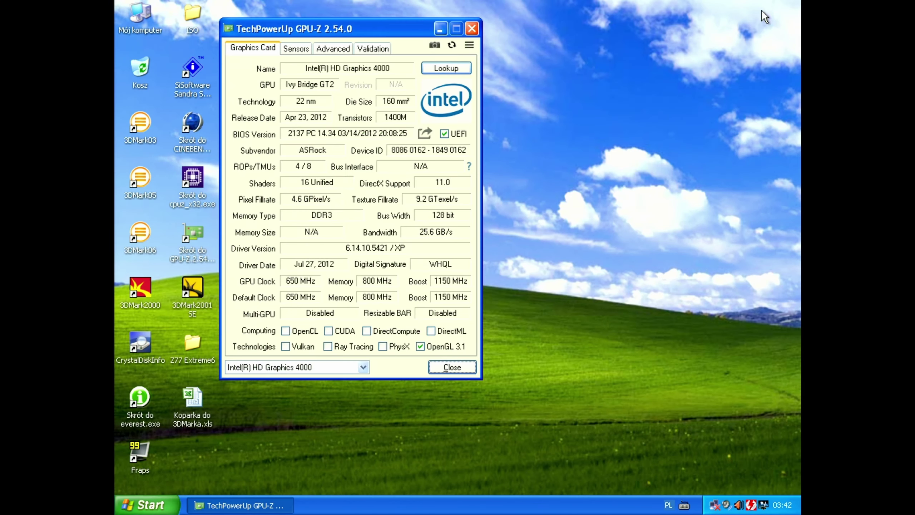
click(475, 25)
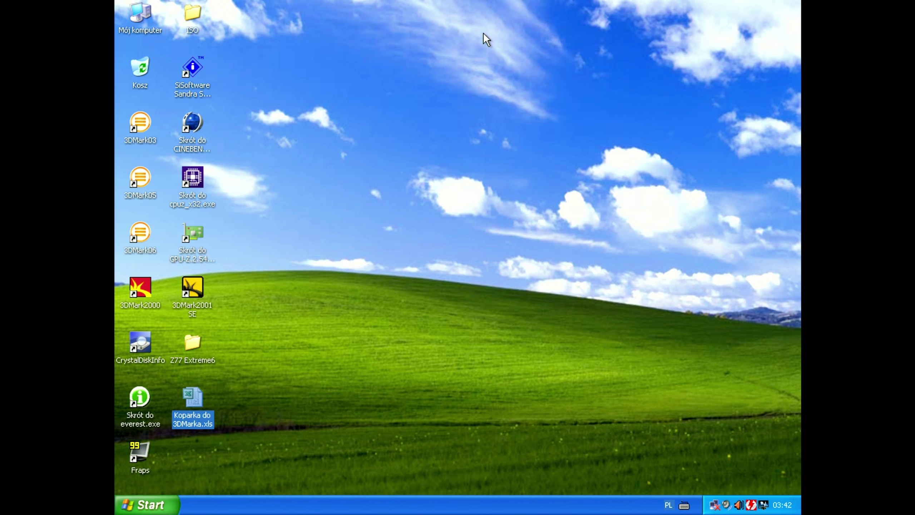
Step: Open 3DMark2001 SE and start the benchmark with the default 1024x768, 32-bit settings
click(319, 239)
click(188, 291)
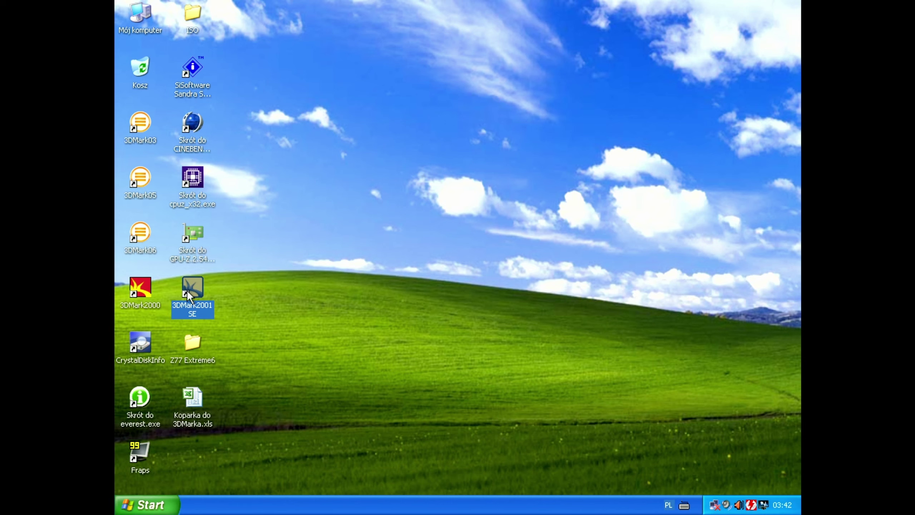
double_click(187, 291)
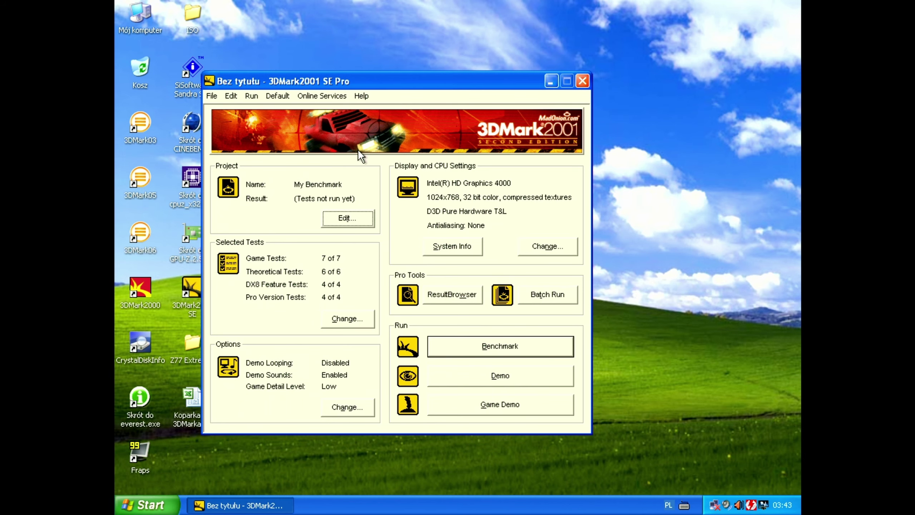
drag(344, 88, 379, 43)
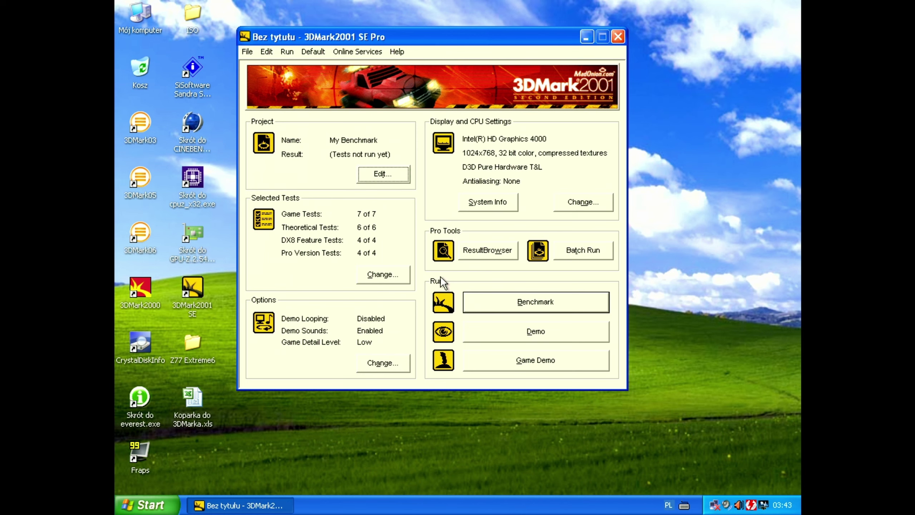
click(530, 305)
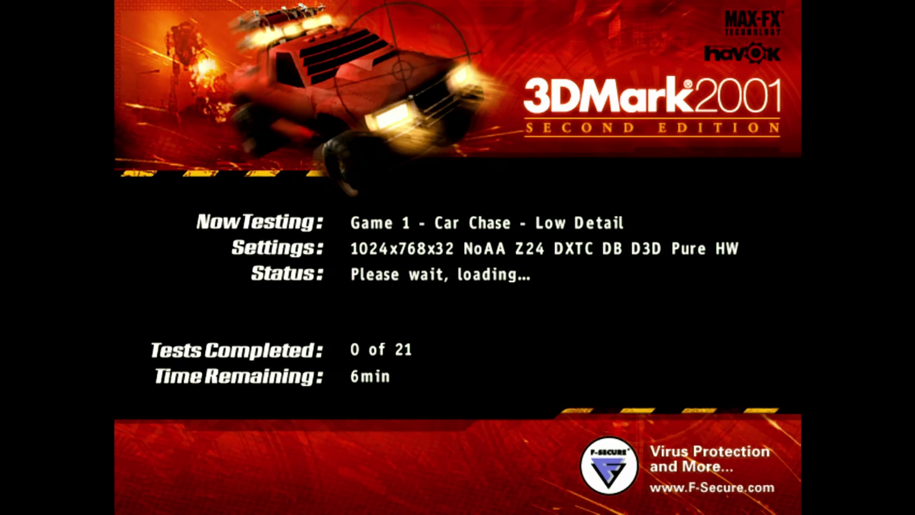